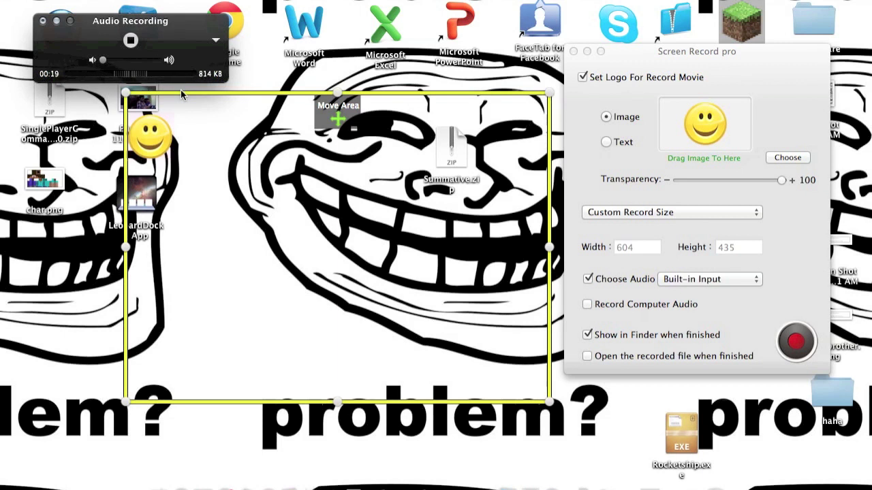
- Reposition the settings window and lower the logo's transparency
mouse_move(664, 60)
left_mouse_down()
mouse_move(542, 59)
mouse_move(429, 117)
left_mouse_up()
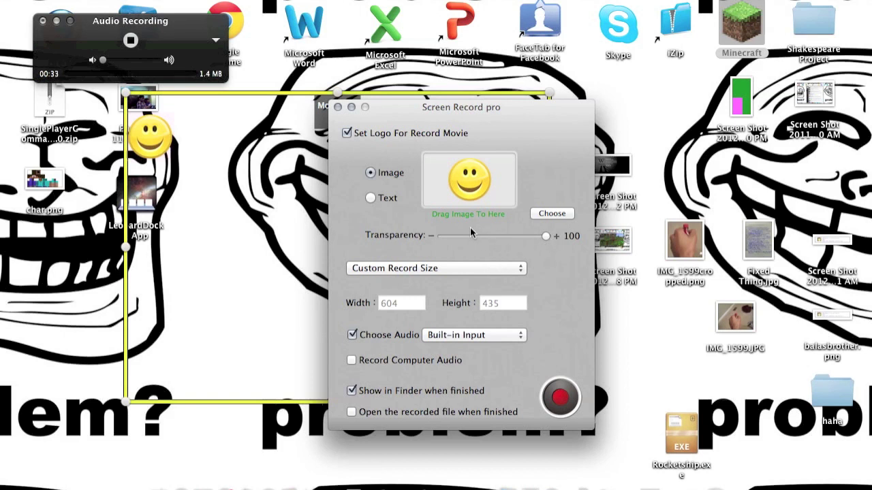
mouse_move(547, 235)
left_mouse_down()
mouse_move(477, 235)
mouse_move(562, 235)
left_mouse_up()
left_click_drag(373, 109, 487, 131)
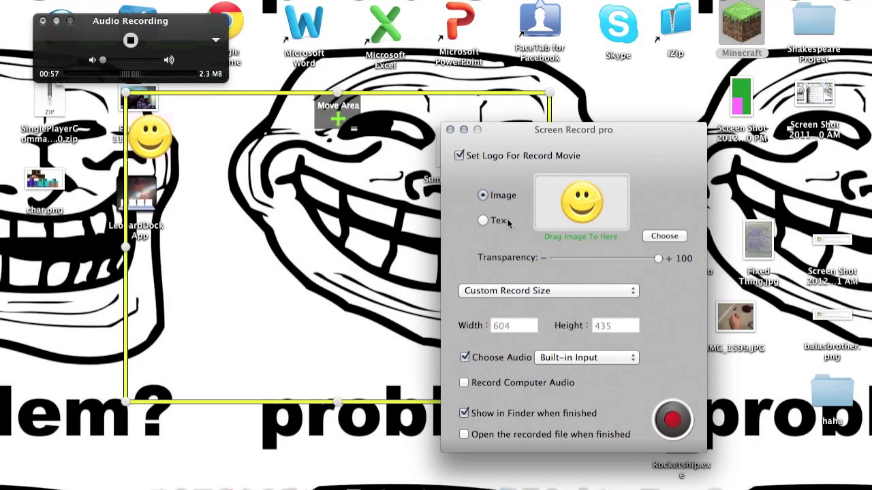
- Toggle the logo off and on, then place the smiley logo near the capture area's top
left_click(459, 155)
left_click(459, 154)
mouse_move(151, 145)
left_mouse_down()
mouse_move(269, 304)
mouse_move(372, 139)
mouse_move(359, 138)
left_mouse_up()
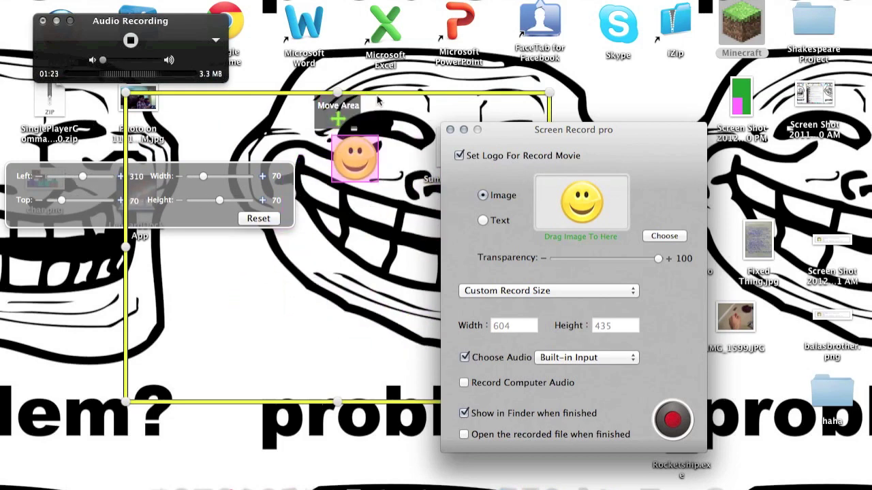
left_click(378, 102)
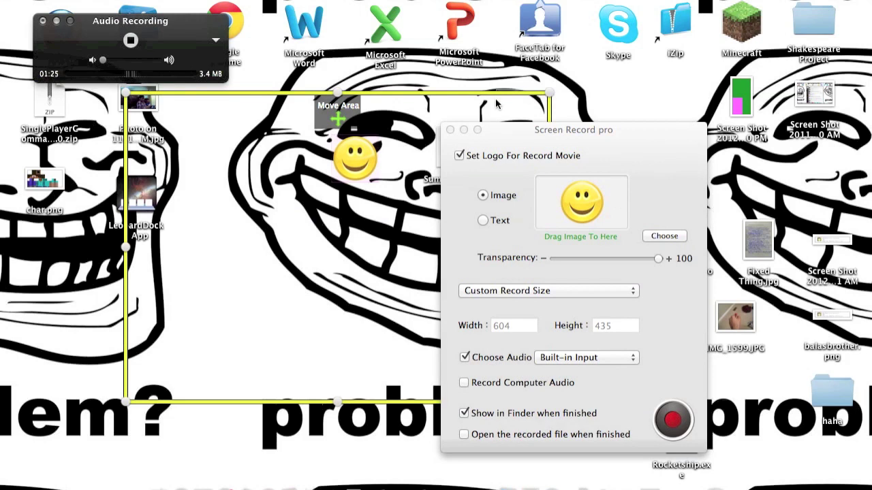
- Resize the capture area to 604×466, shift it right, and try a text logo
mouse_move(498, 94)
left_mouse_down()
mouse_move(631, 56)
mouse_move(560, 73)
left_mouse_up()
mouse_move(324, 95)
left_mouse_down()
mouse_move(485, 71)
mouse_move(406, 62)
left_mouse_up()
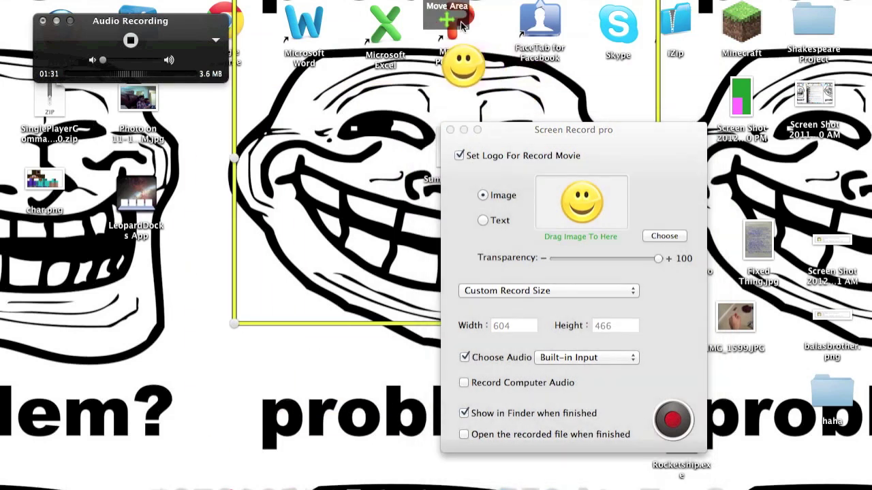
left_click_drag(447, 21, 417, 84)
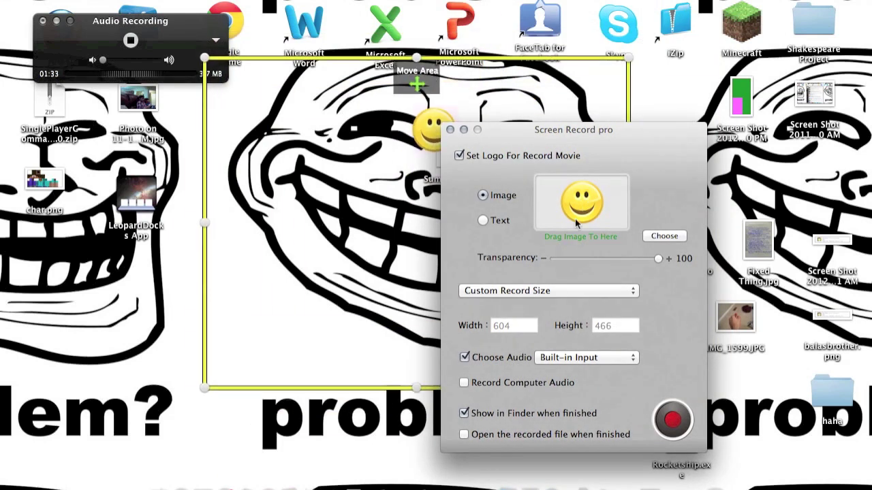
left_click(483, 221)
- Switch back to an image logo and browse to the Downloads folder
left_click(482, 195)
left_click(647, 237)
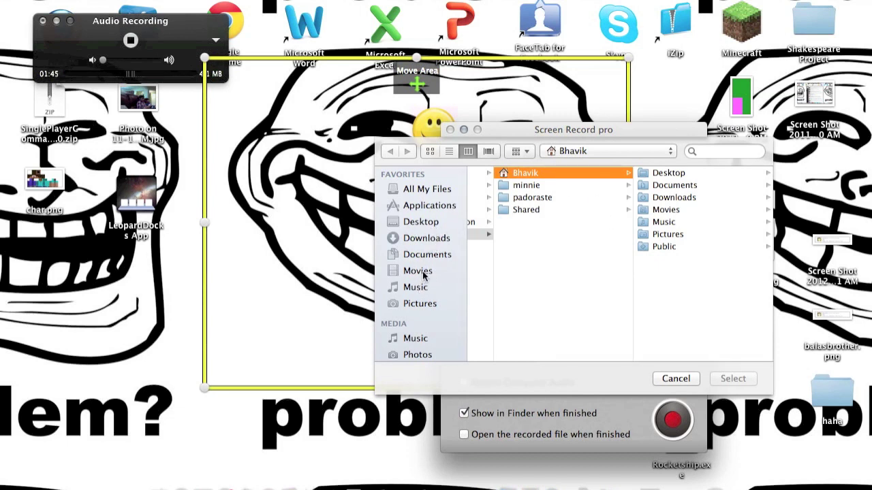
left_click(414, 306)
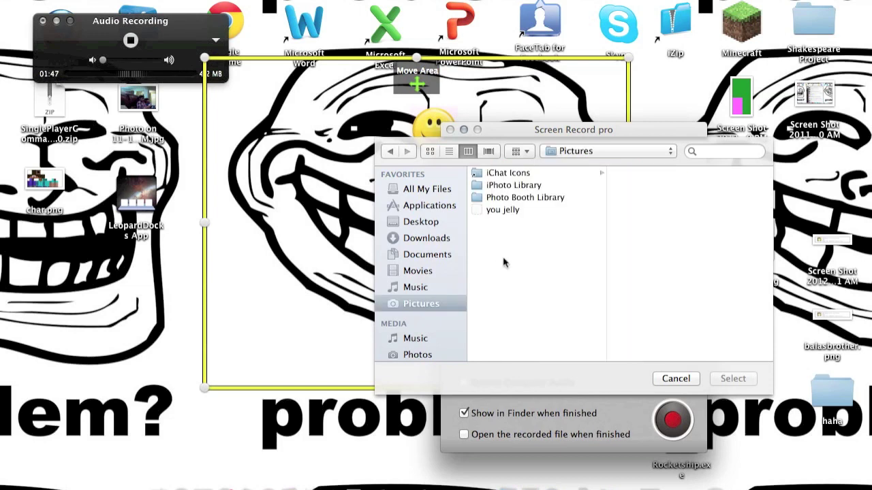
left_click(428, 237)
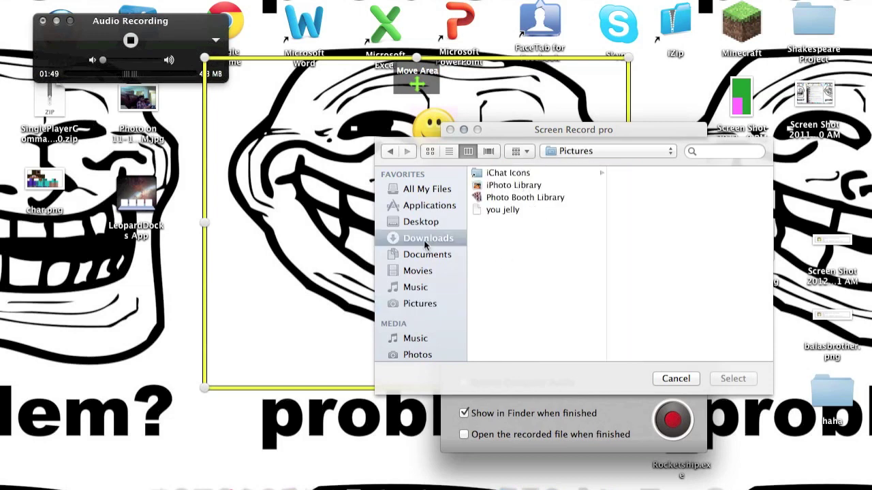
- Scroll through Downloads and pick you.jpg as the logo file
scroll(542, 213, "down", 2)
scroll(541, 213, "down", 5)
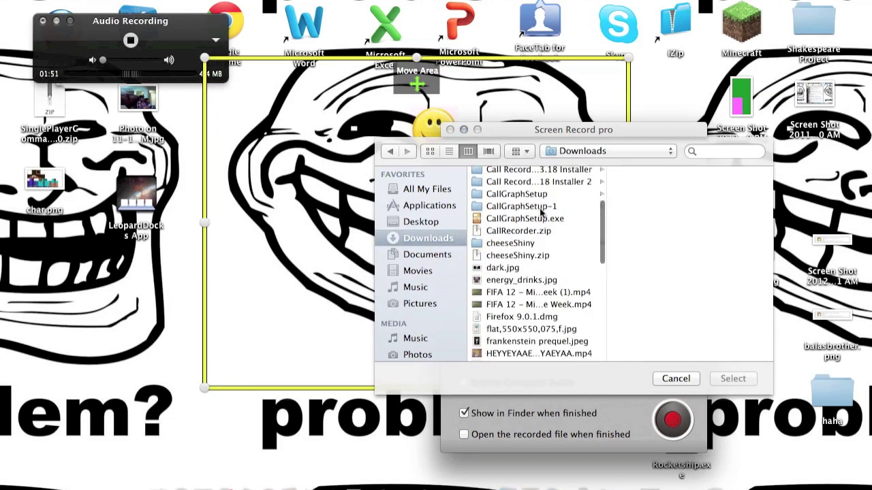
scroll(542, 213, "down", 2)
scroll(542, 214, "down", 3)
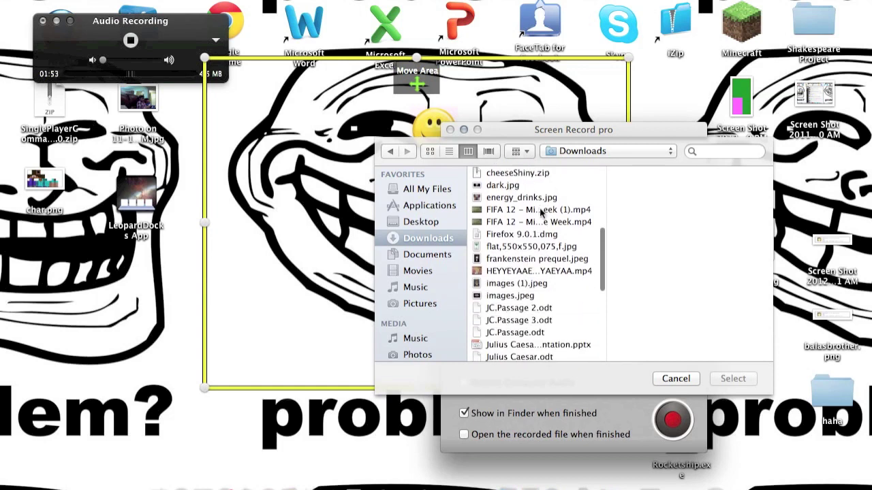
scroll(541, 213, "down", 3)
scroll(542, 213, "down", 3)
scroll(541, 213, "down", 1)
scroll(541, 215, "down", 2)
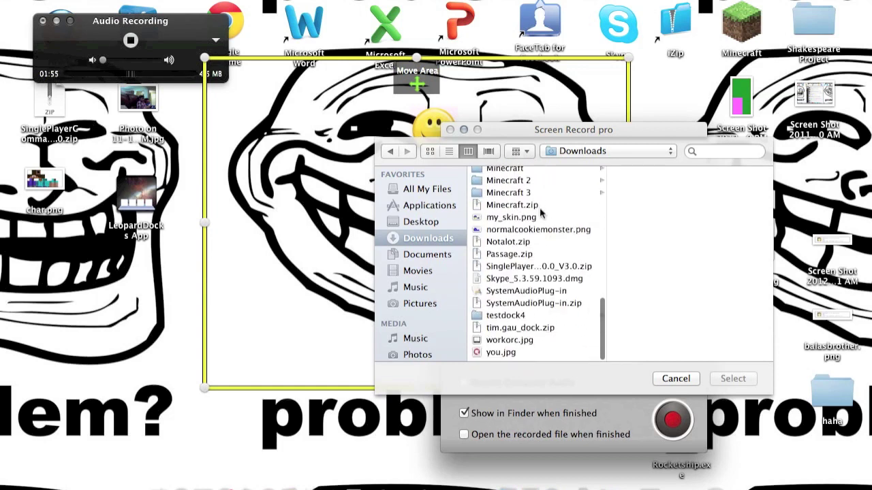
scroll(541, 217, "down", 1)
scroll(516, 348, "up", 1)
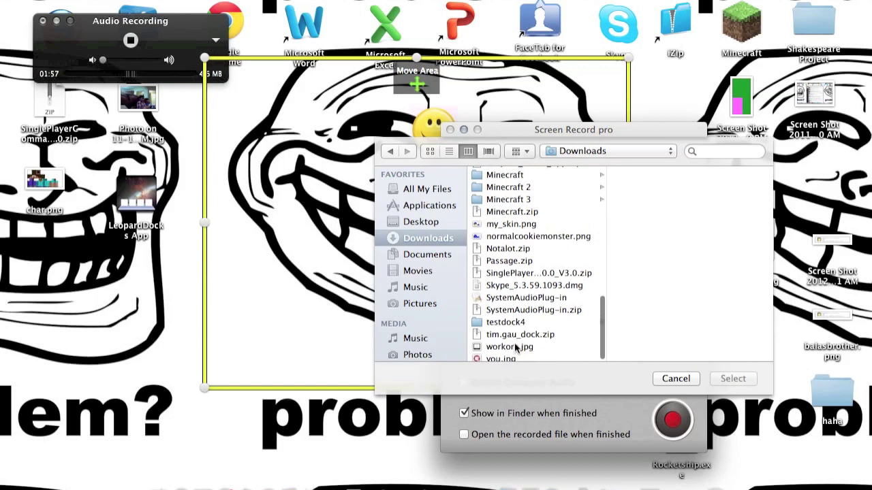
left_click(503, 354)
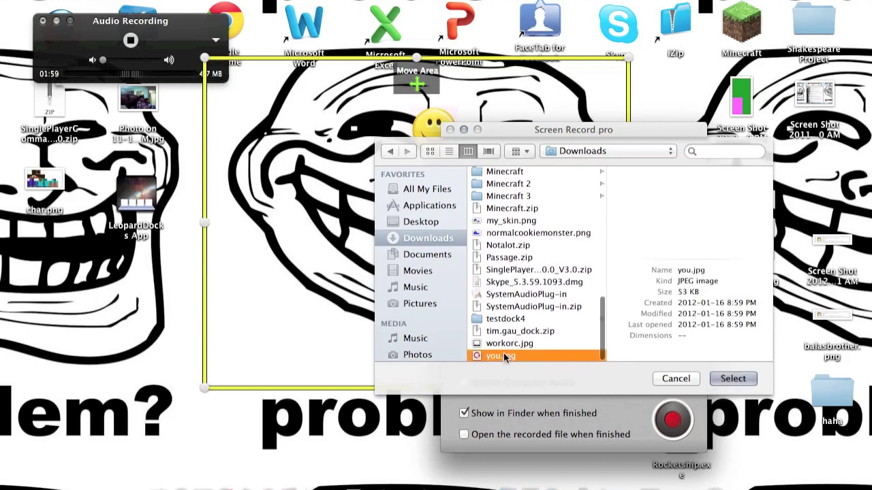
- Confirm you.jpg and place the pointing-hand logo at the capture area's top-left
left_click(733, 379)
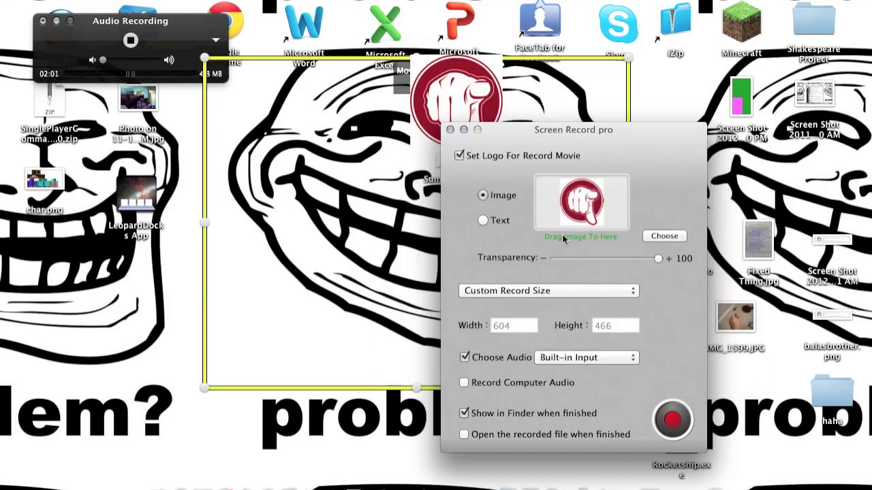
left_click_drag(436, 108, 314, 119)
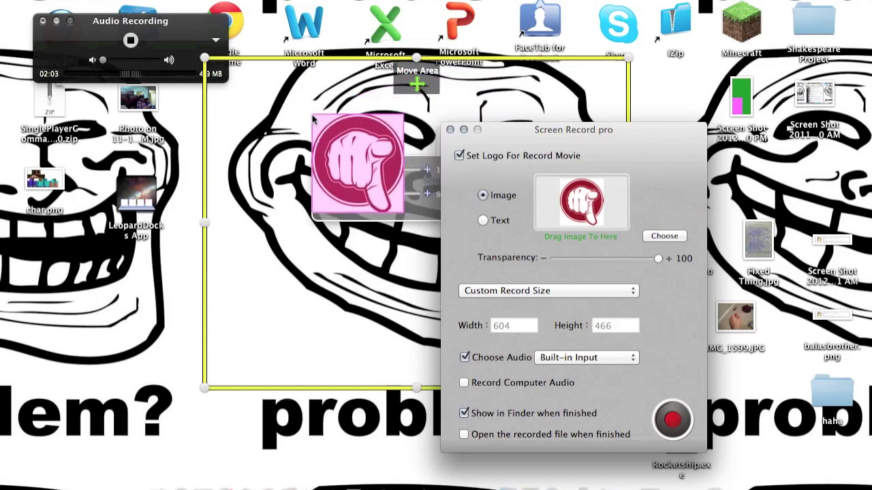
left_click_drag(314, 119, 242, 135)
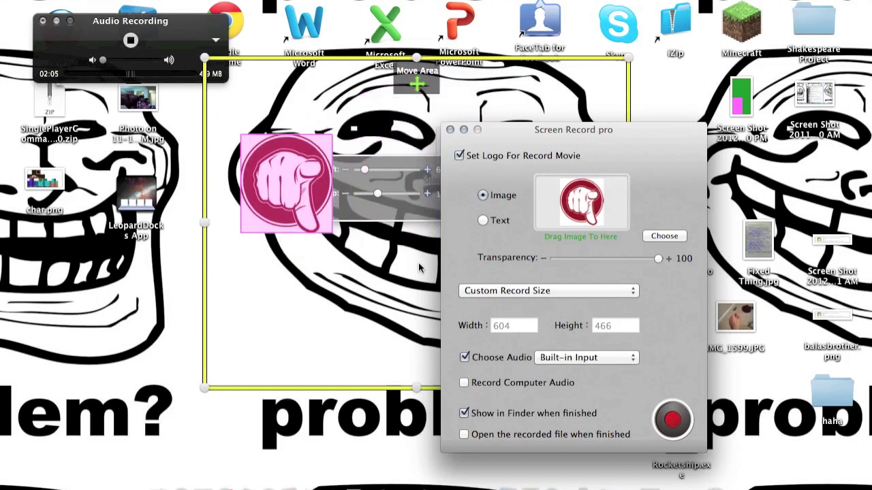
left_click_drag(306, 220, 284, 160)
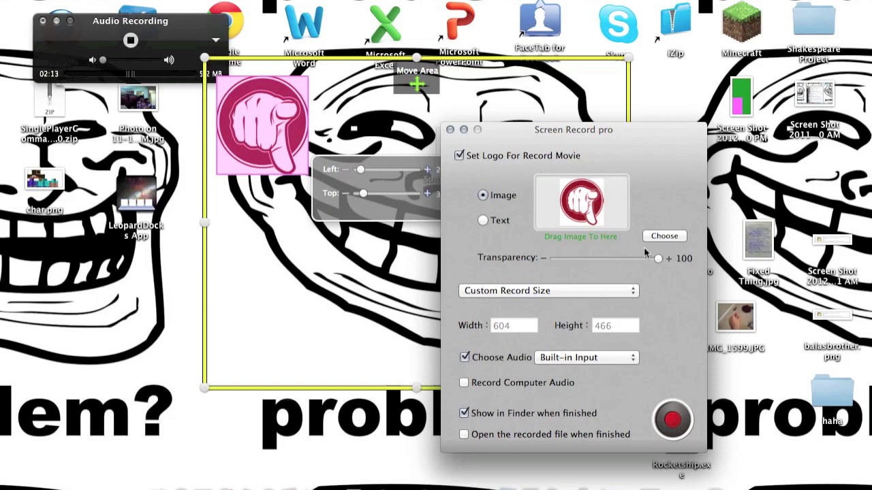
- Keep Built-in Input as the audio source and enable Record Computer Audio
left_click(605, 359)
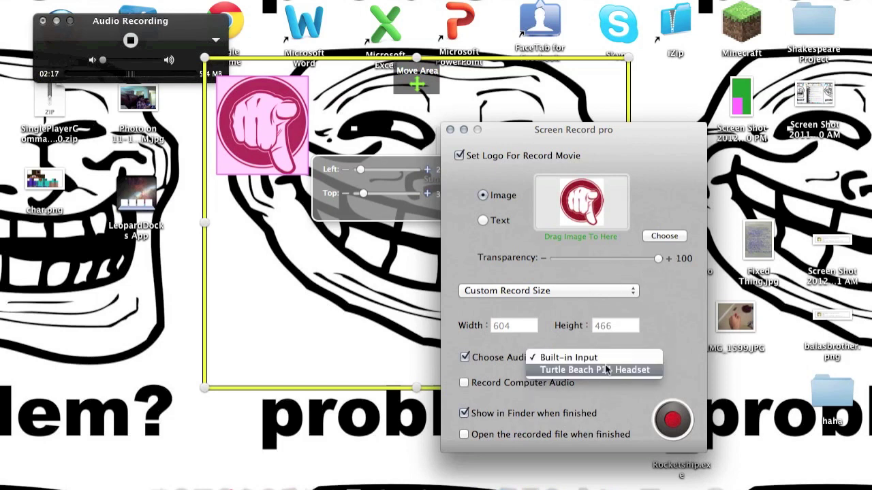
left_click(603, 358)
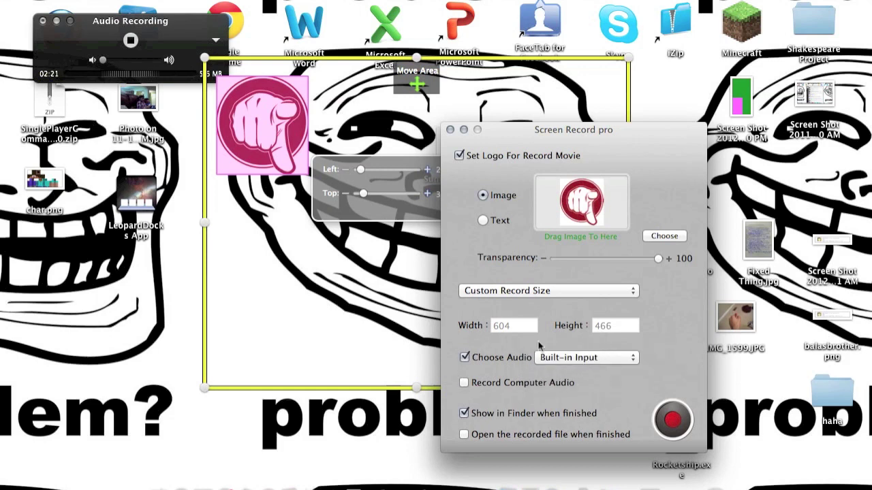
left_click(464, 383)
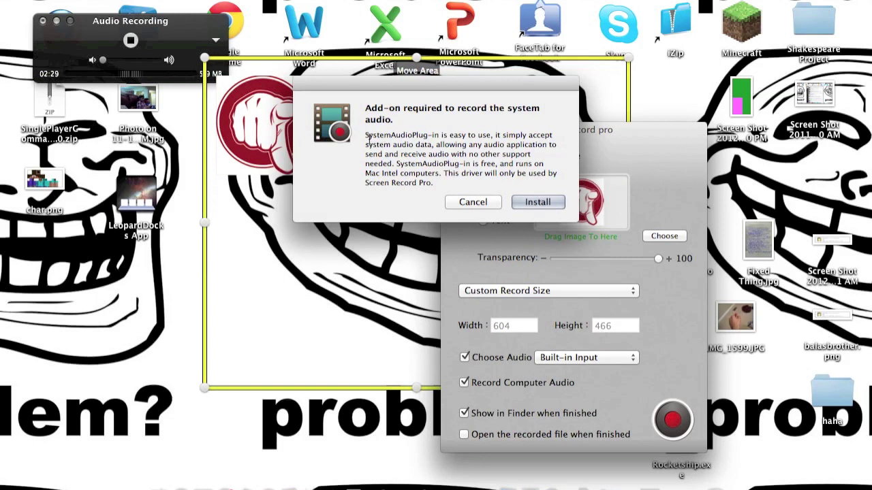
- Highlight the SystemAudioPlug-in name and description in the notice, then clear the highlight
left_click_drag(366, 136, 448, 136)
left_click_drag(366, 136, 435, 135)
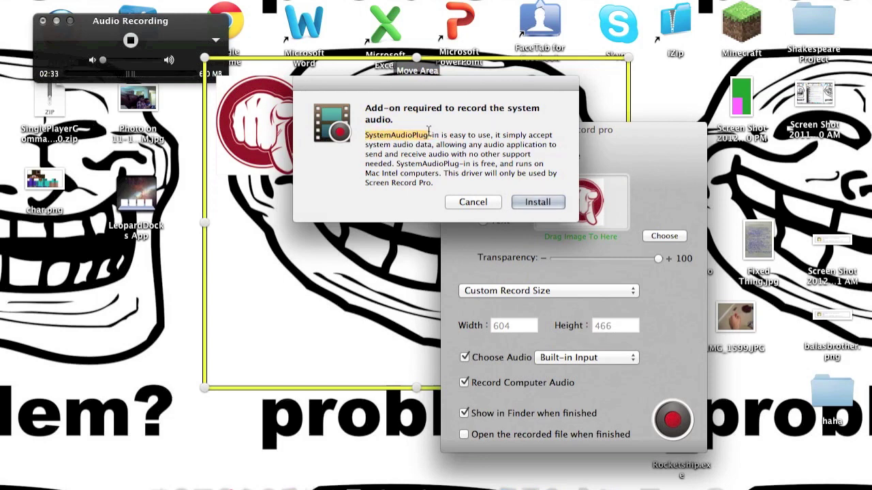
left_click_drag(429, 136, 553, 136)
left_click(447, 110)
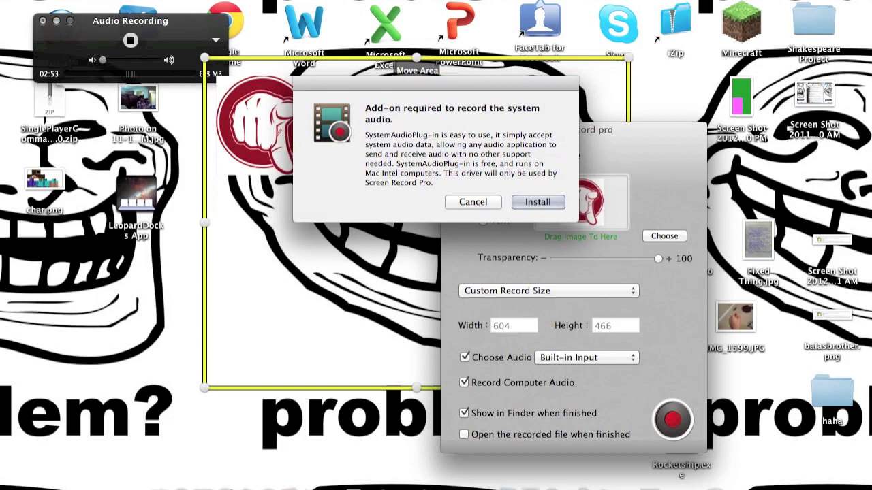
- Decline the add-on, and enable Show in Finder and Open the recorded file when finished
left_click(480, 203)
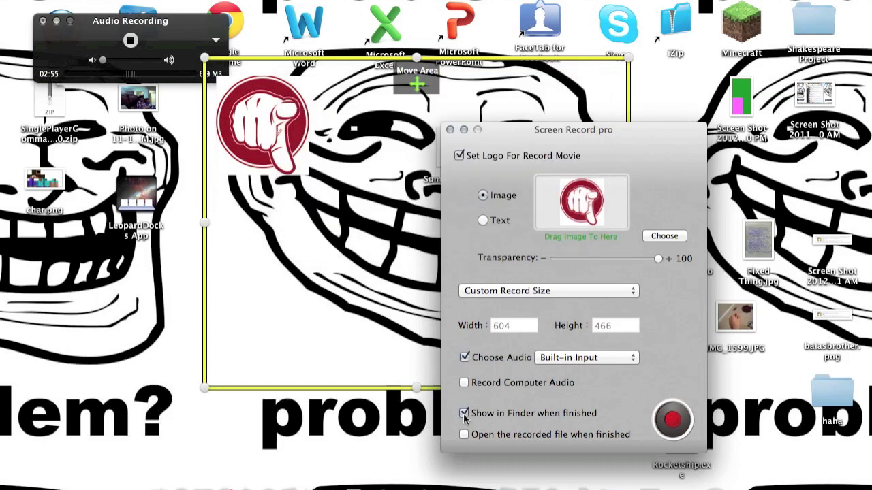
left_click(463, 415)
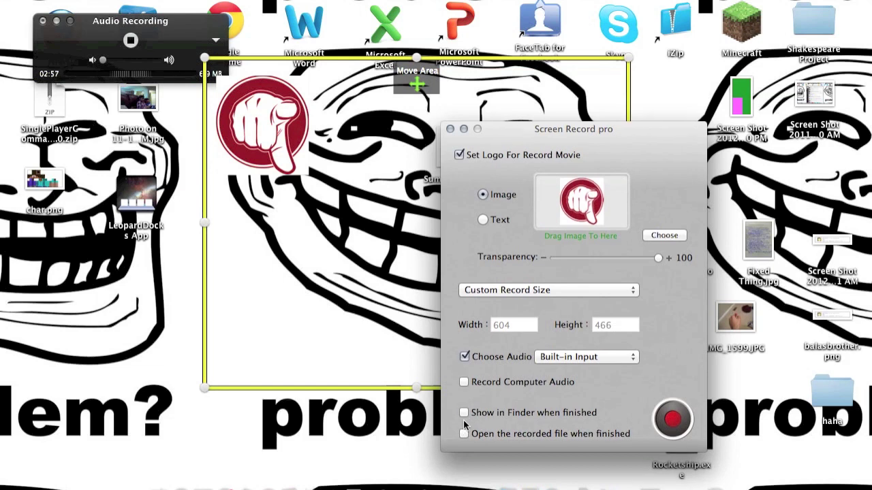
left_click(464, 413)
left_click(463, 434)
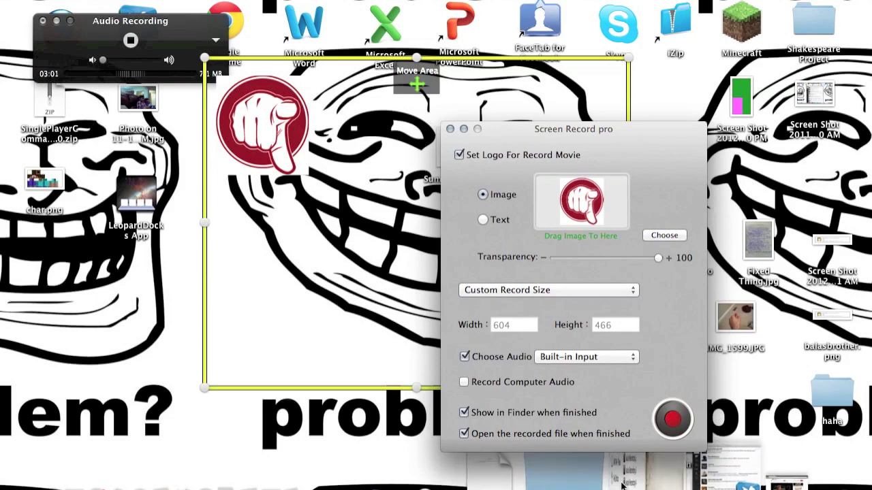
- Open the Movies > com.ScreenRecordPro.chaoyueme recordings folder in Finder
left_click(541, 480)
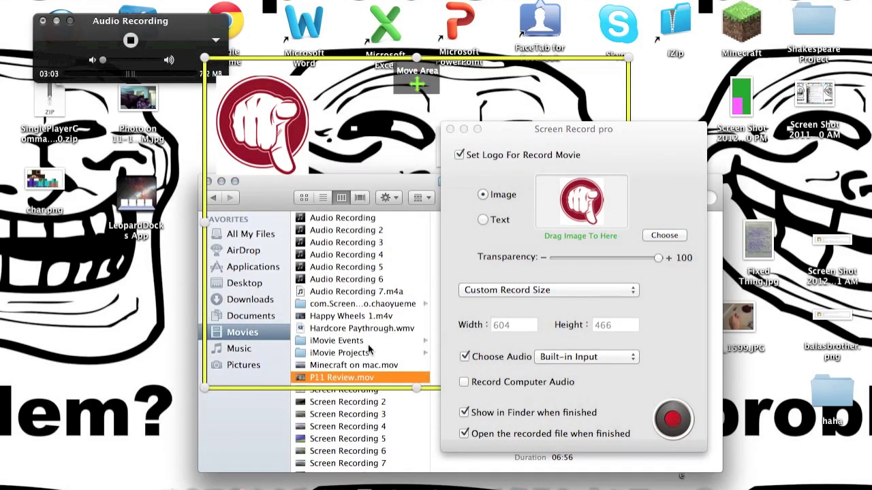
mouse_move(364, 182)
left_mouse_down()
mouse_move(190, 145)
mouse_move(138, 116)
left_mouse_up()
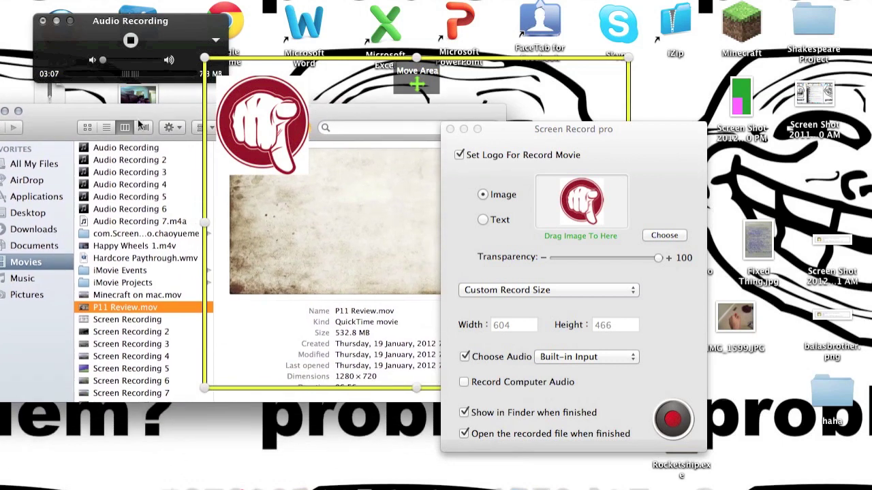
left_click(136, 236)
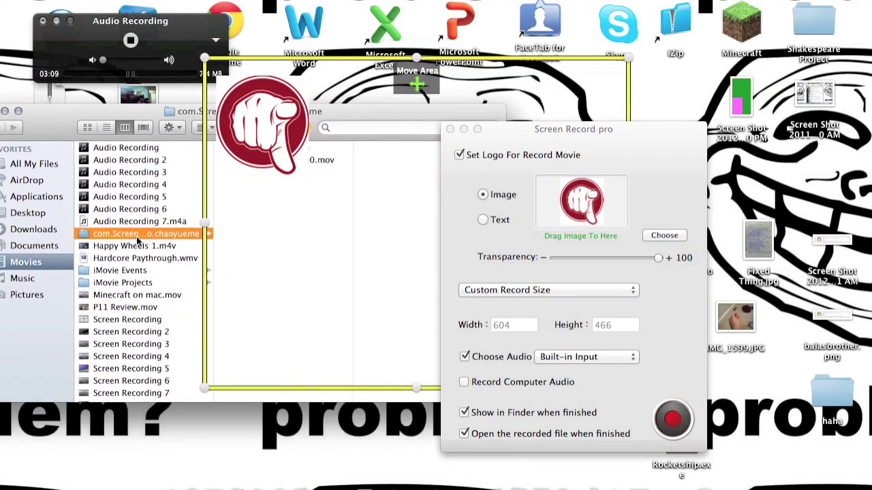
left_click(354, 126)
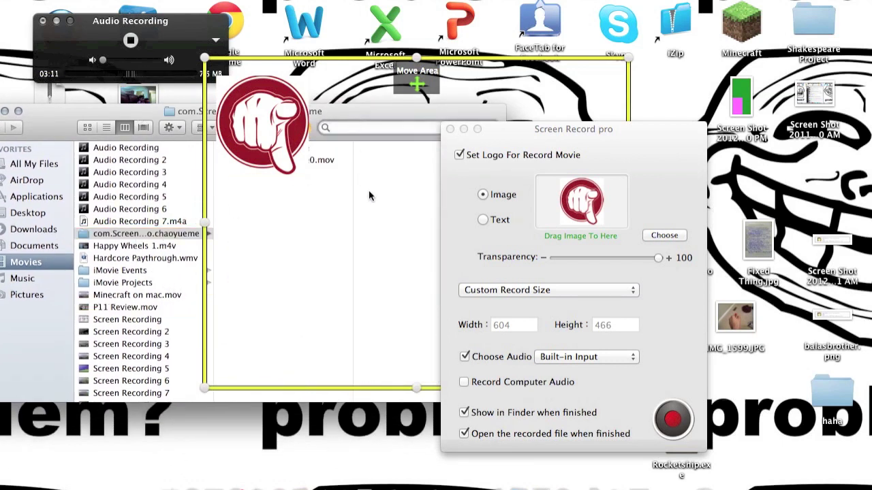
left_click_drag(363, 107, 374, 155)
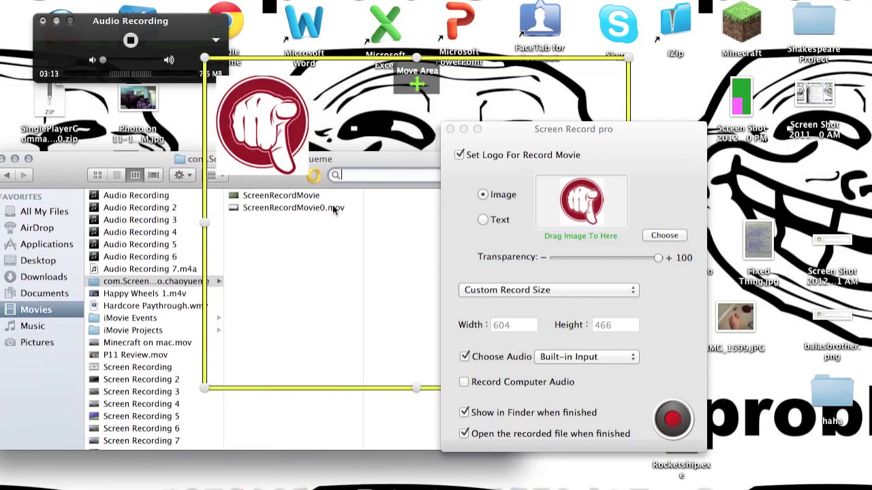
left_click(158, 282)
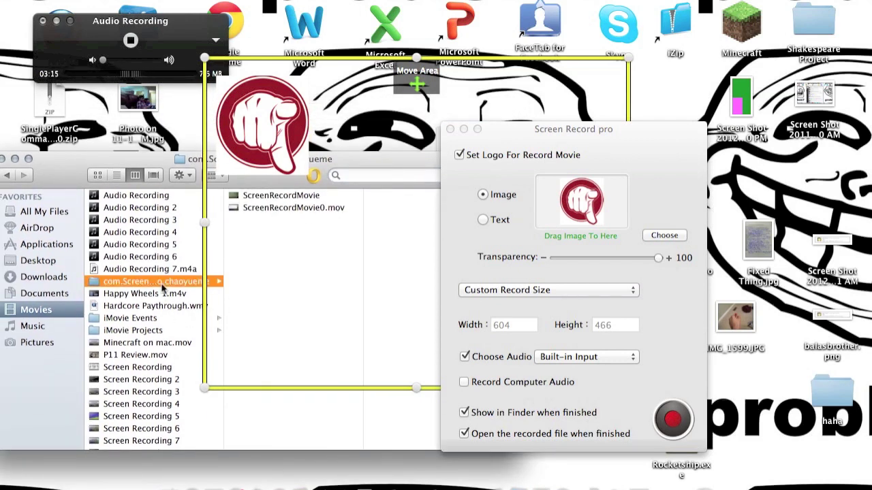
right_click(162, 286)
left_click(152, 285)
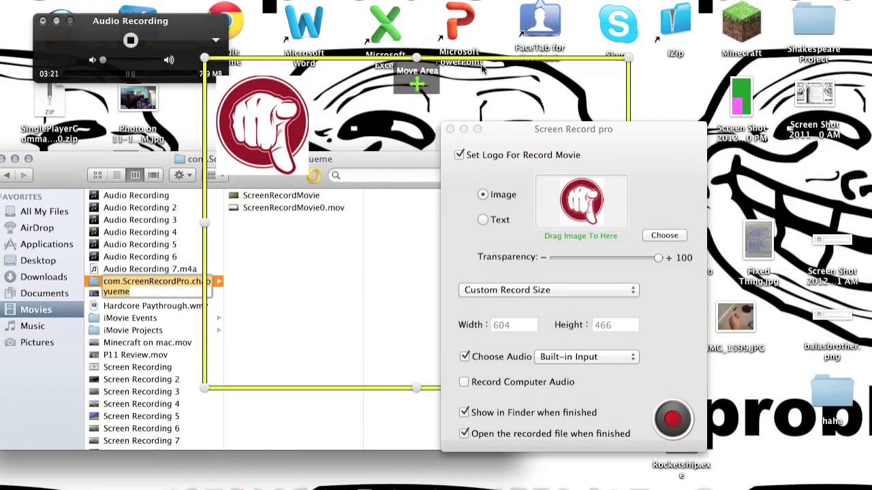
- Shift the capture area right and down, then select the ScreenRecordMovie file
left_click_drag(418, 78, 561, 113)
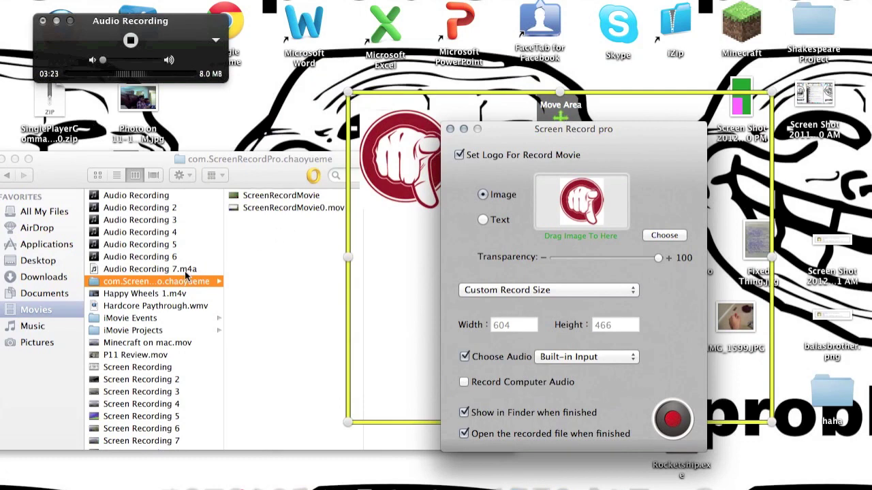
left_click(172, 283)
left_click(170, 284)
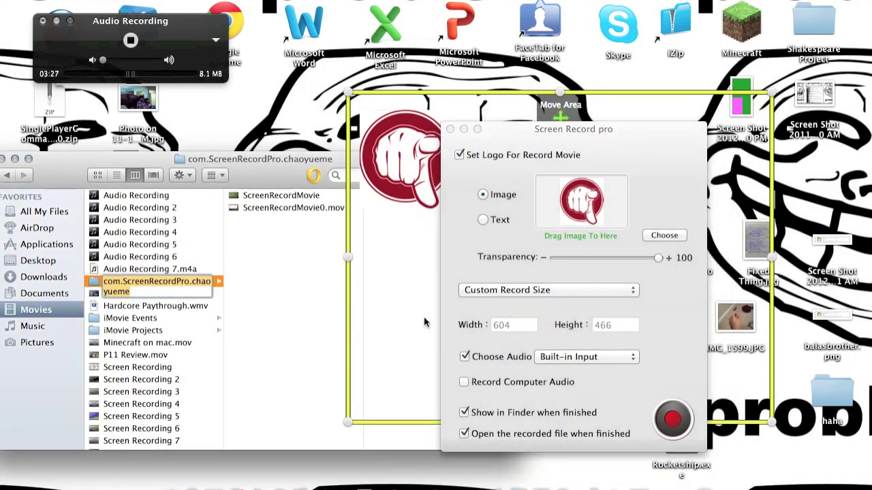
left_click(373, 318)
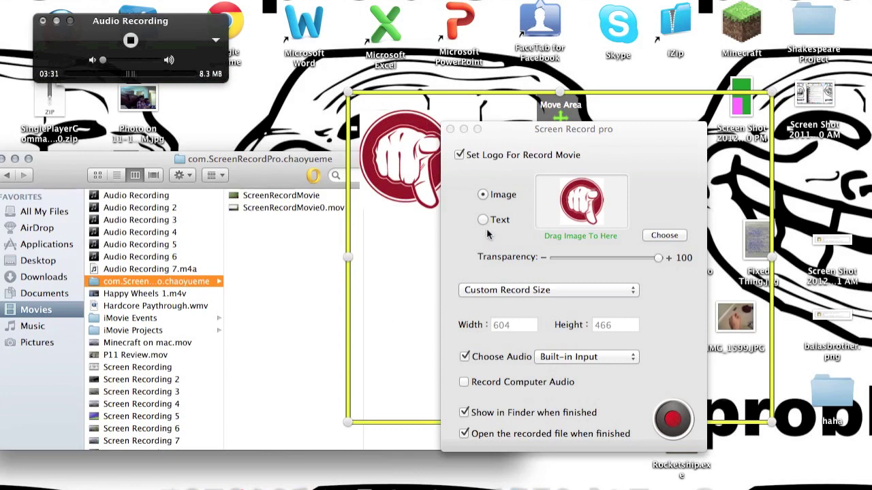
key("Right")
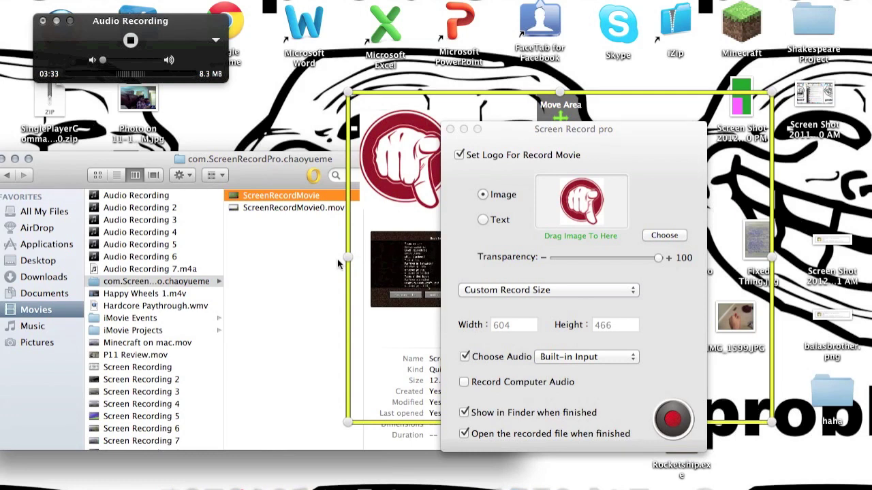
- Toggle the logo between text and image, ending on text
left_click(482, 219)
left_click(482, 194)
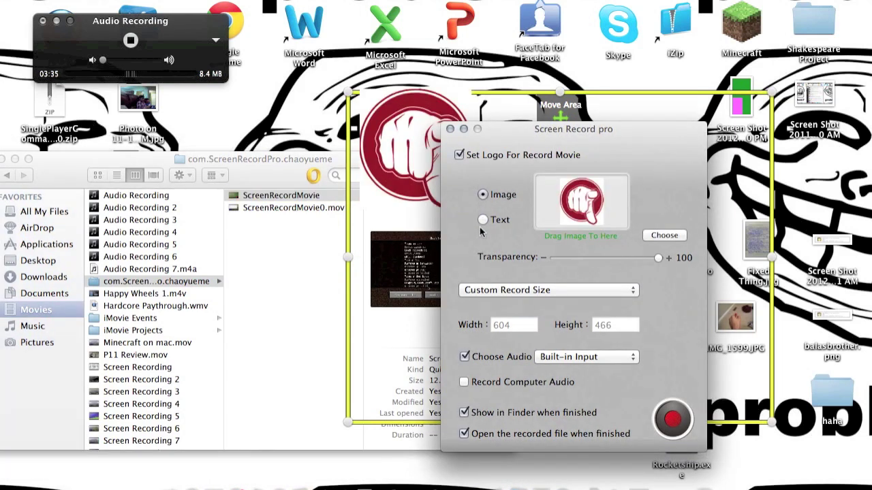
left_click(482, 219)
- Flip the logo between image and text several times, leaving it on text
left_click(483, 195)
left_click(482, 219)
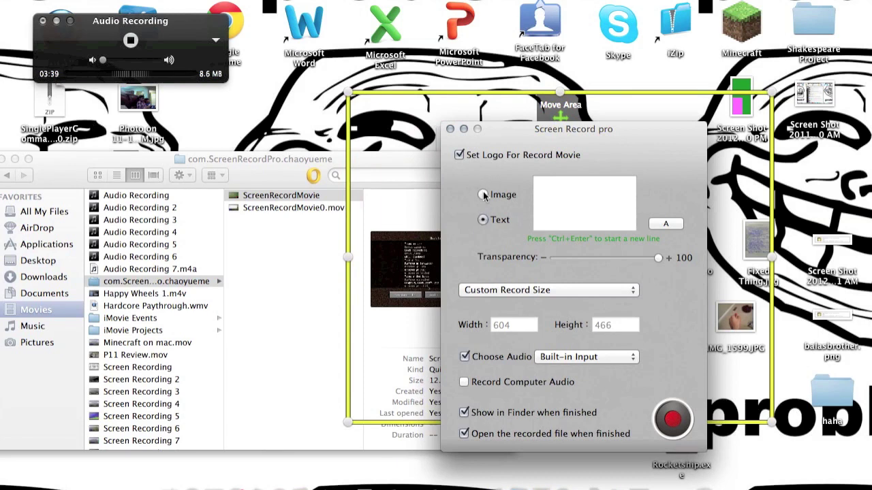
left_click(482, 195)
left_click(483, 220)
left_click(484, 195)
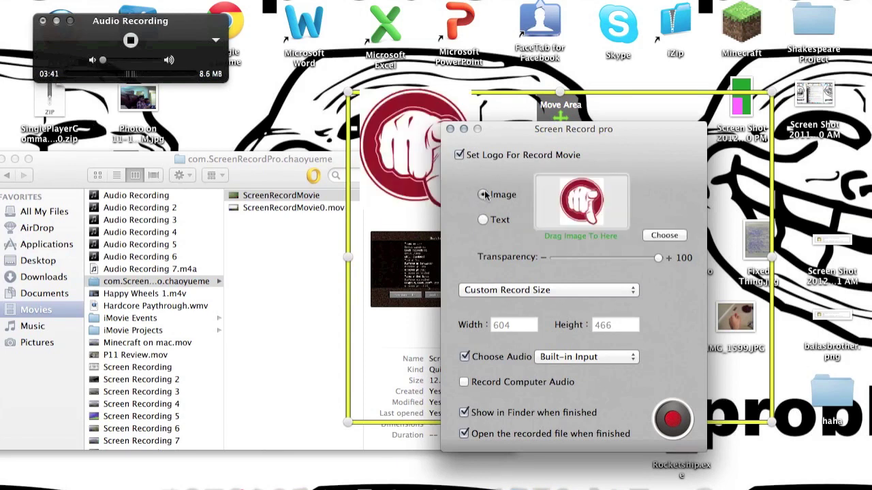
left_click(483, 220)
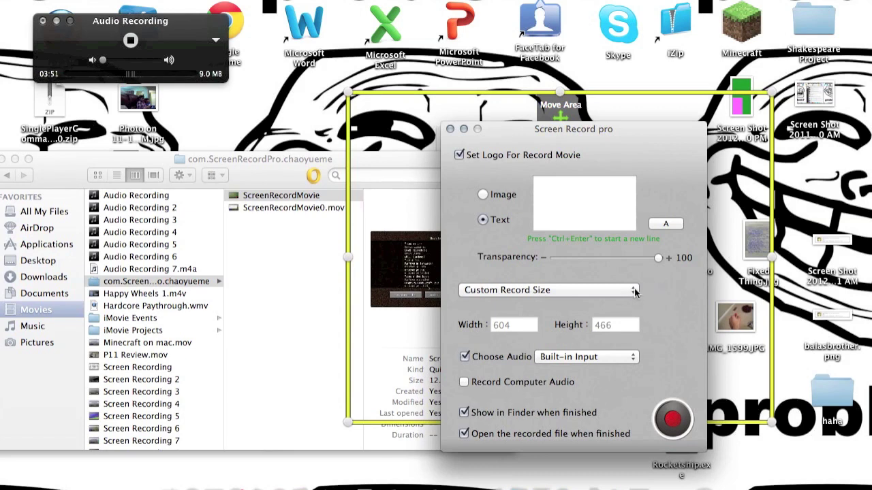
- Switch record size to Full Screen and back to custom 604×466, then open the recorder's menu
left_click(634, 291)
left_click(618, 297)
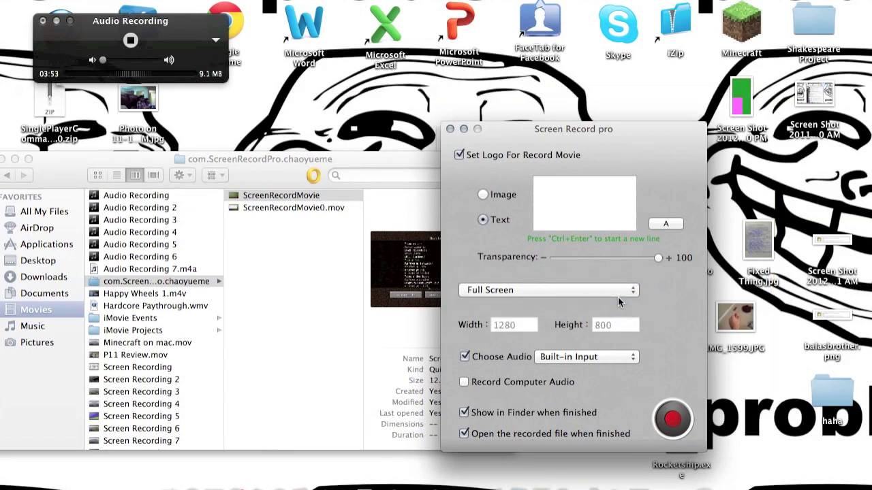
left_click(618, 297)
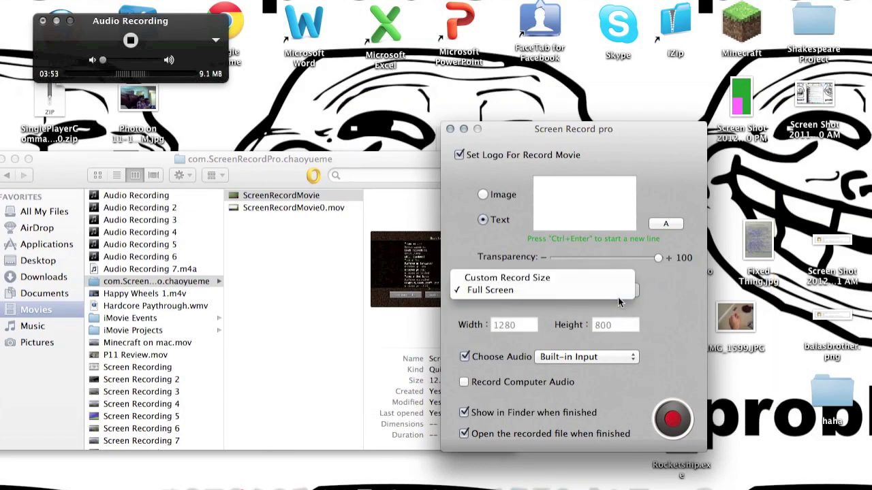
left_click(579, 279)
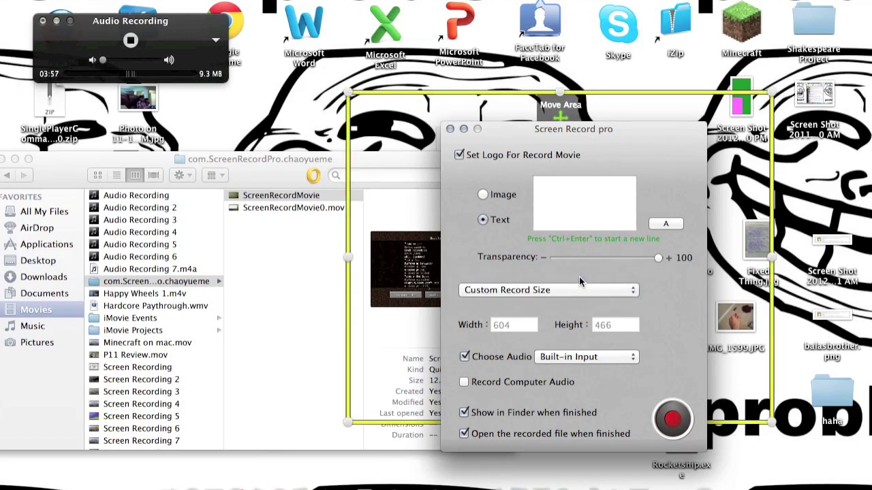
left_click(504, 0)
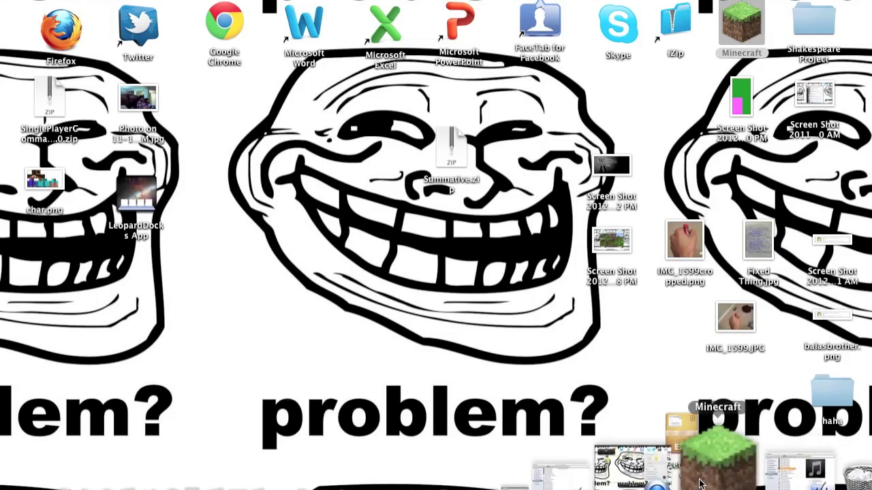
- Resume Minecraft and walk past the birch tree into the meadow toward the pigs
left_click(698, 480)
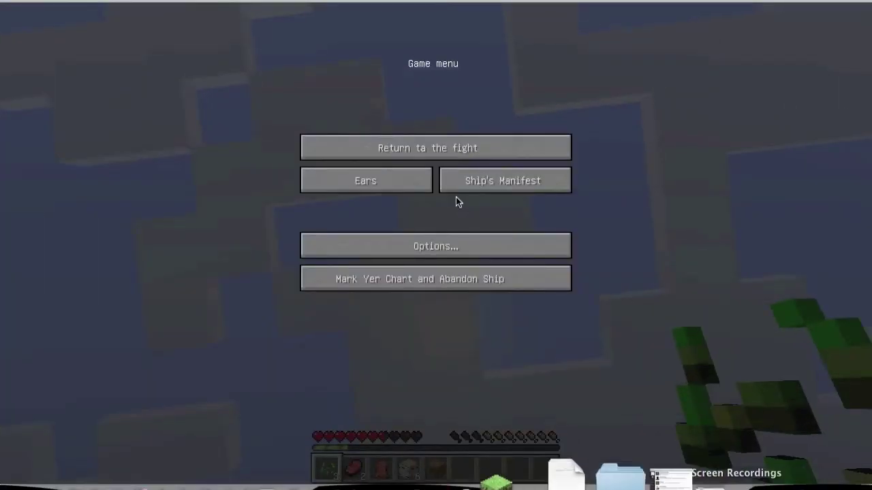
left_click(448, 146)
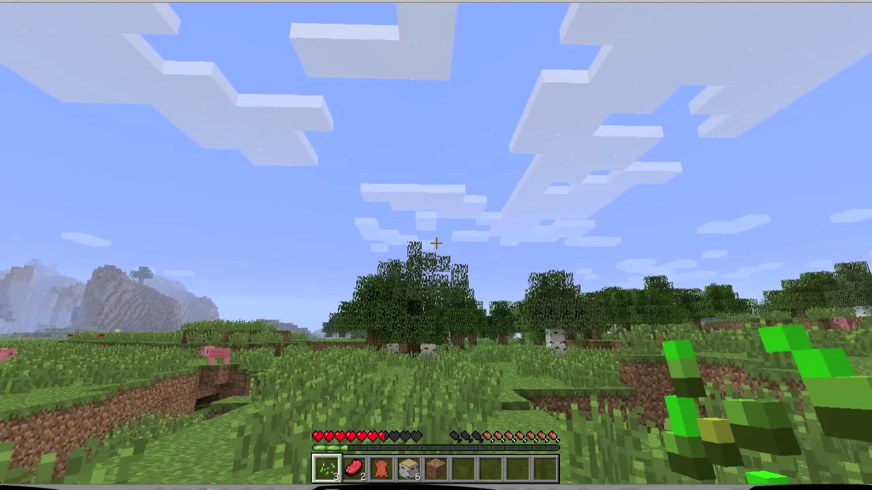
key("w")
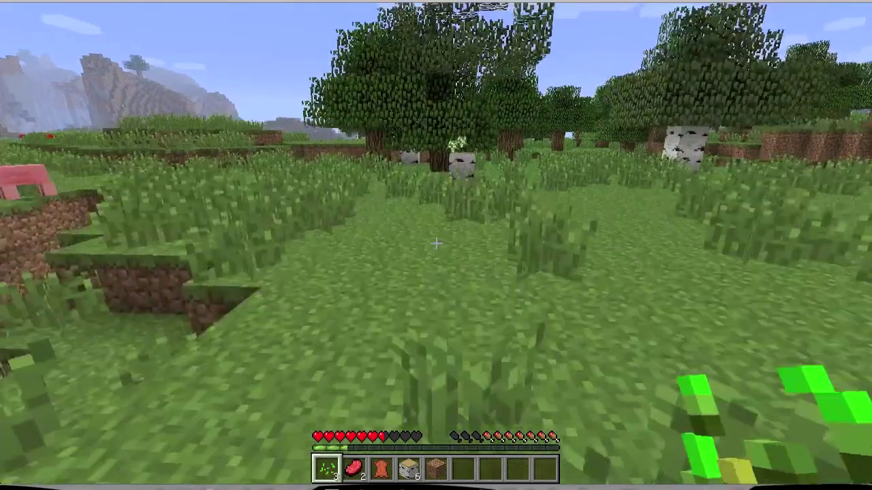
key("w")
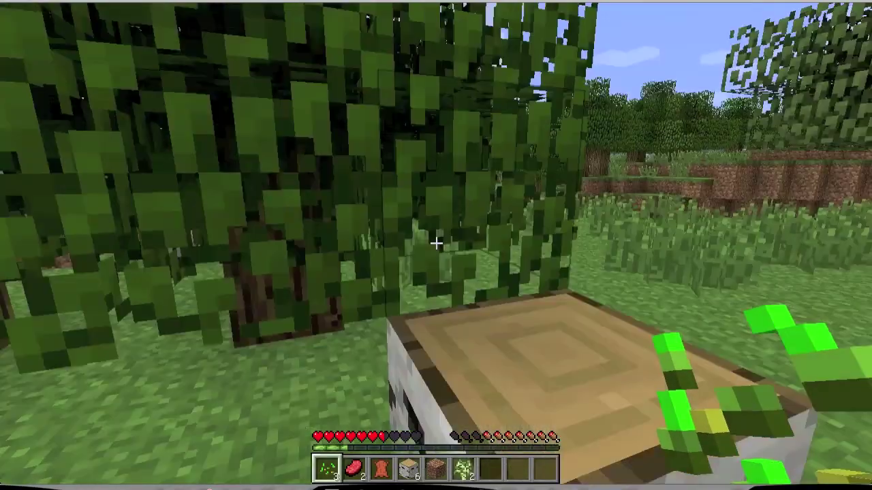
key("s")
key("w")
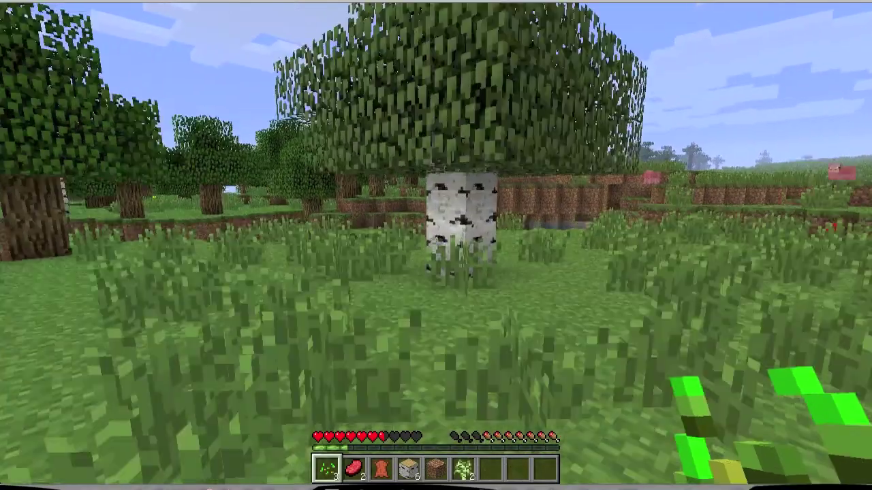
key("w")
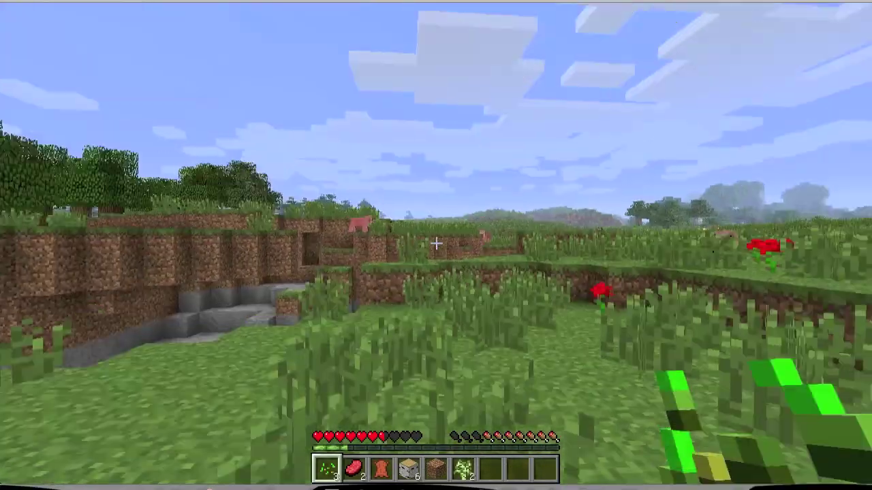
key("w")
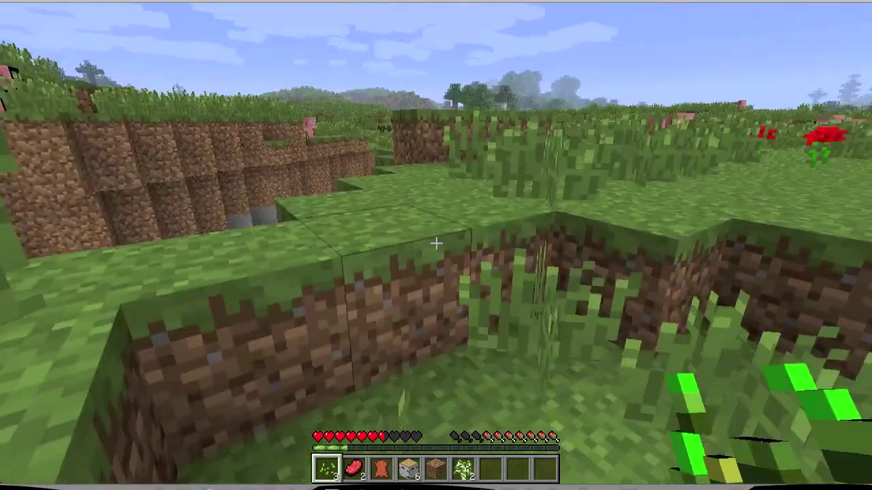
key("w")
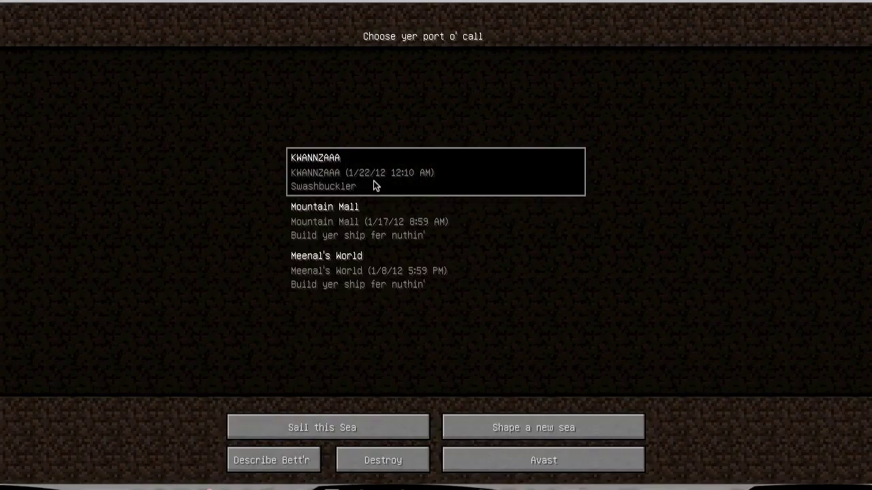
- Load the KWANNZAAA world, attack the nearby pig and break tall grass
double_click(374, 186)
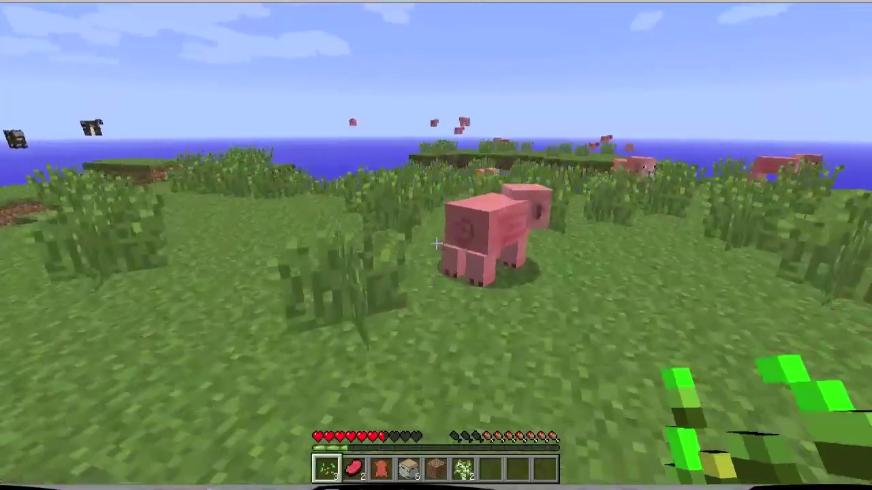
left_click(436, 243)
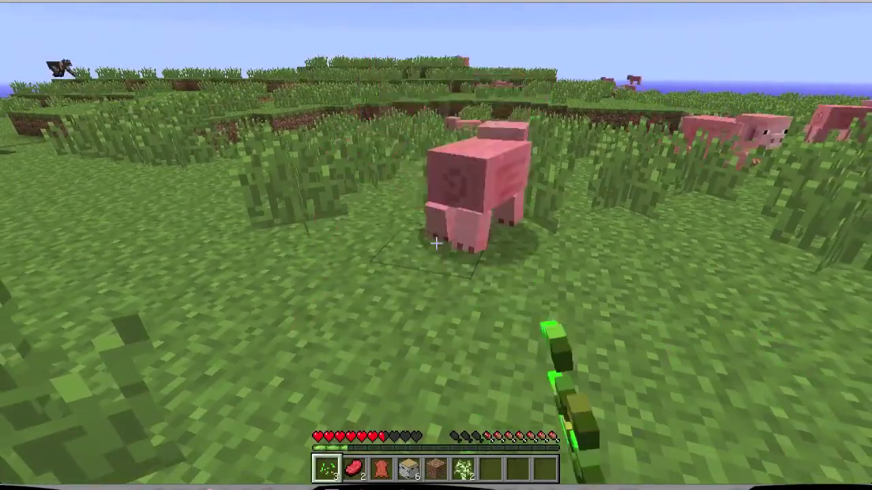
left_click(436, 243)
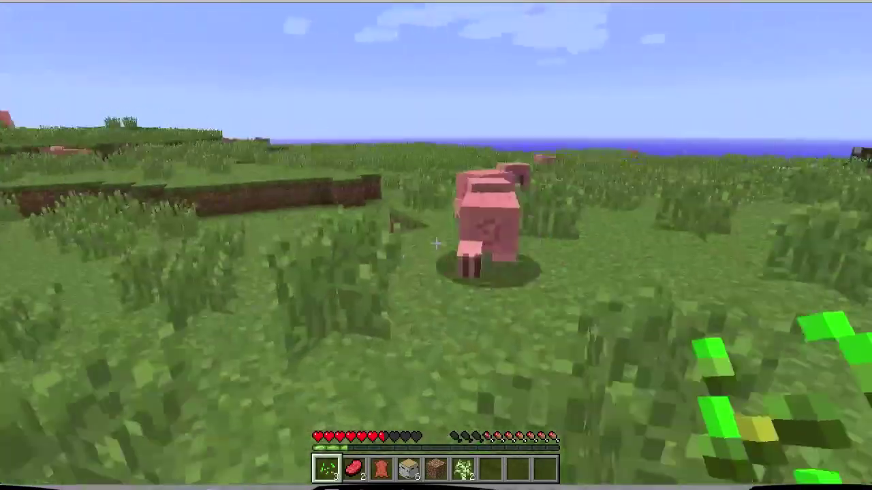
left_click(436, 243)
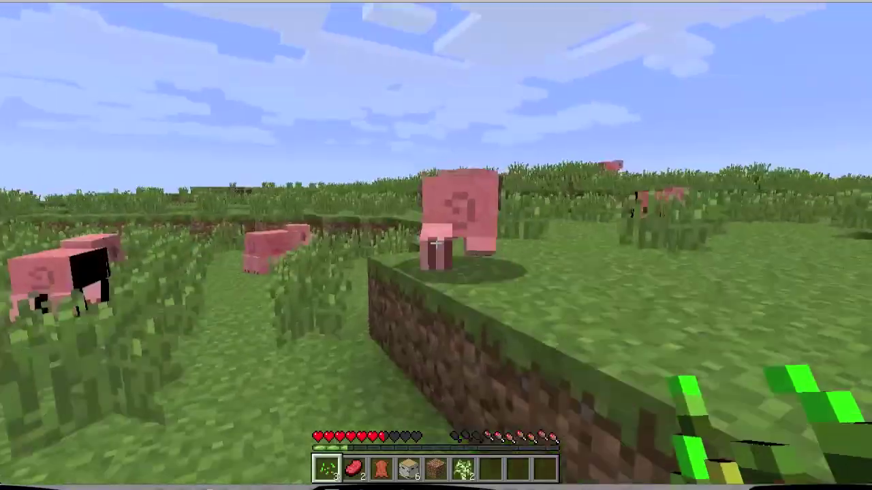
left_click(436, 243)
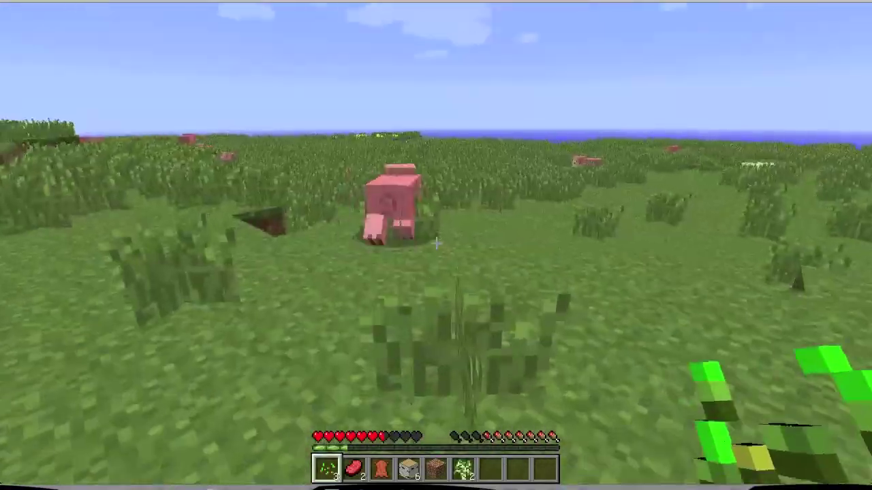
left_click(436, 243)
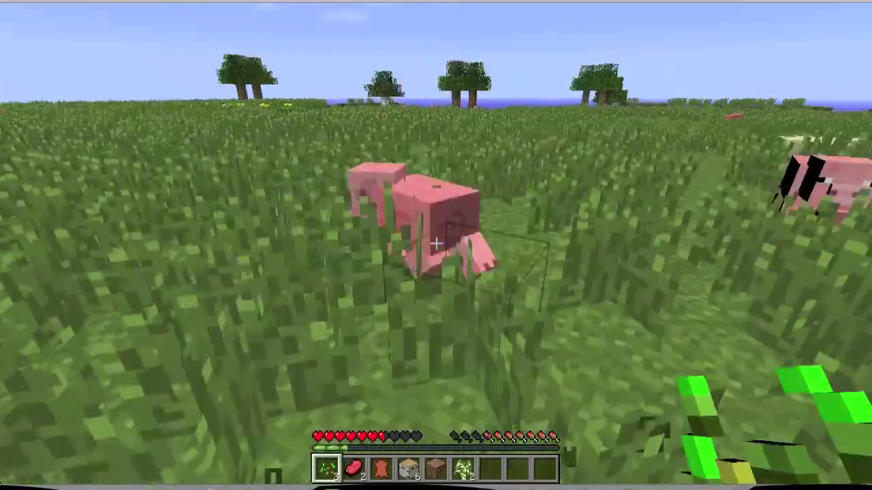
left_click(436, 243)
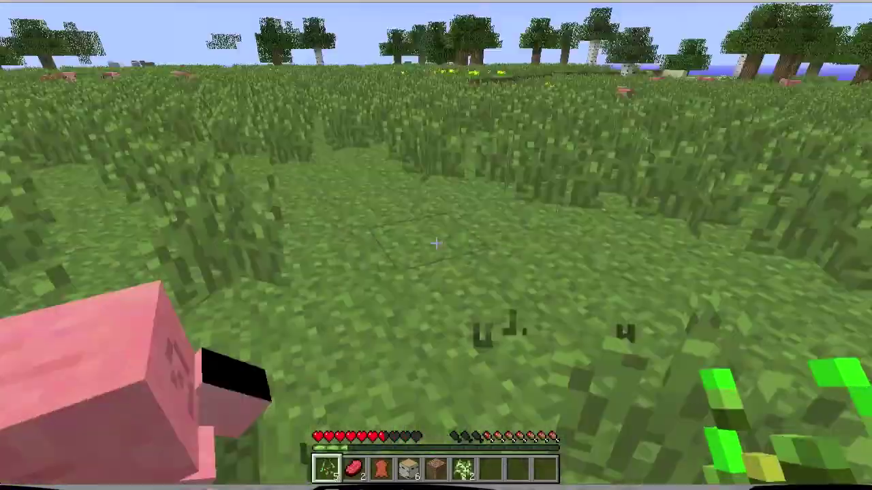
left_click(436, 243)
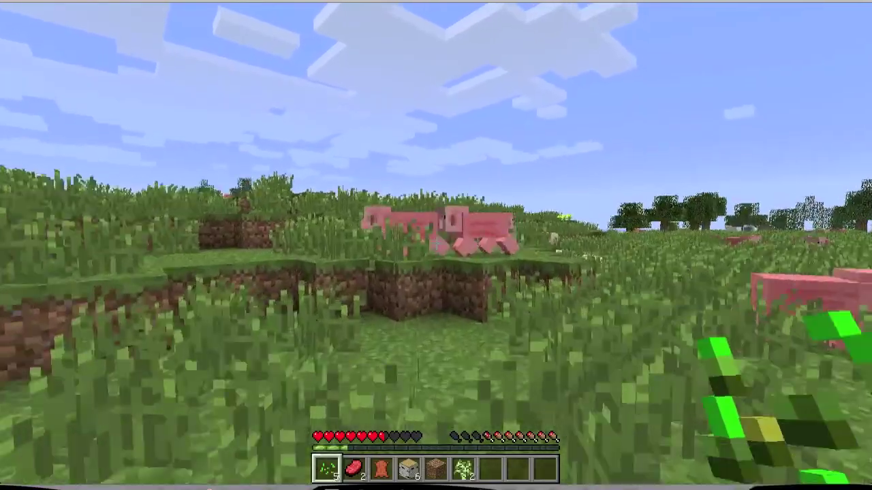
- Walk downhill past the water pool and dirt ledges, switching to hotbar slot 2
key("w")
key("space")
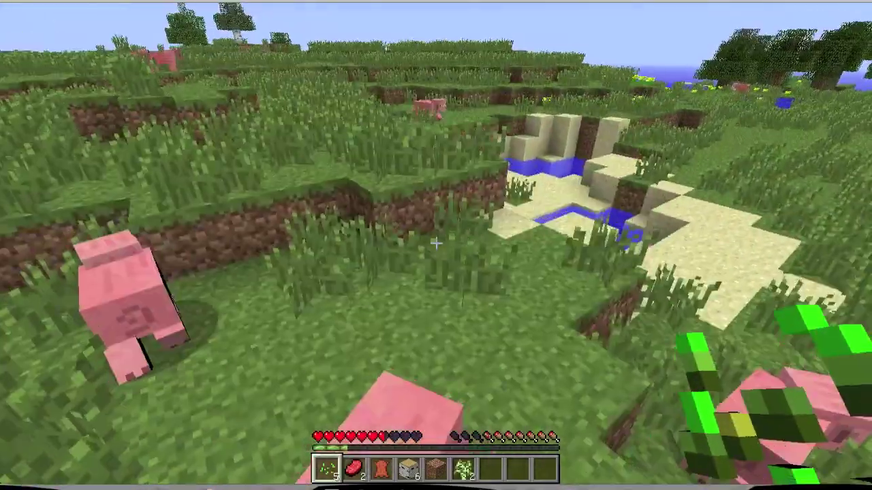
key("w")
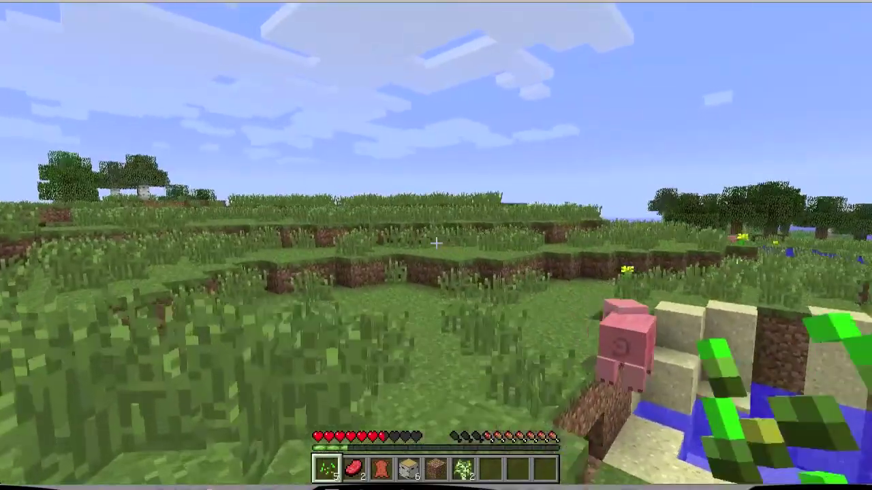
key("w")
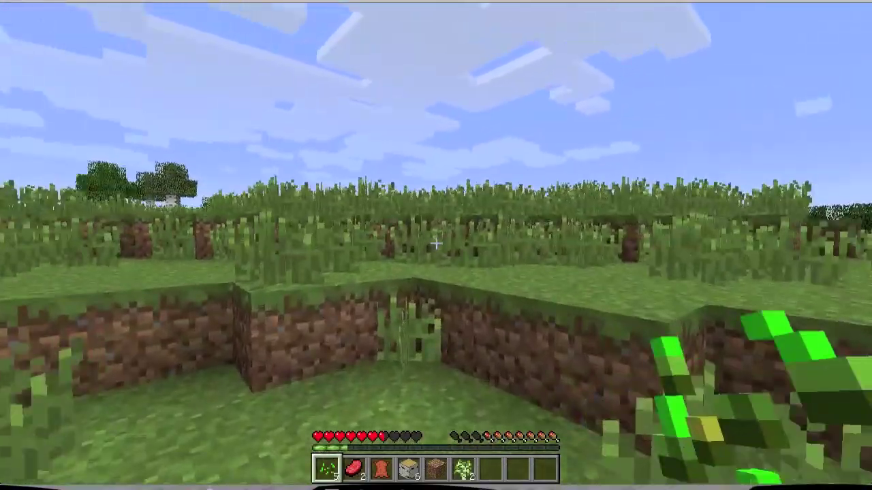
key("w")
key("2")
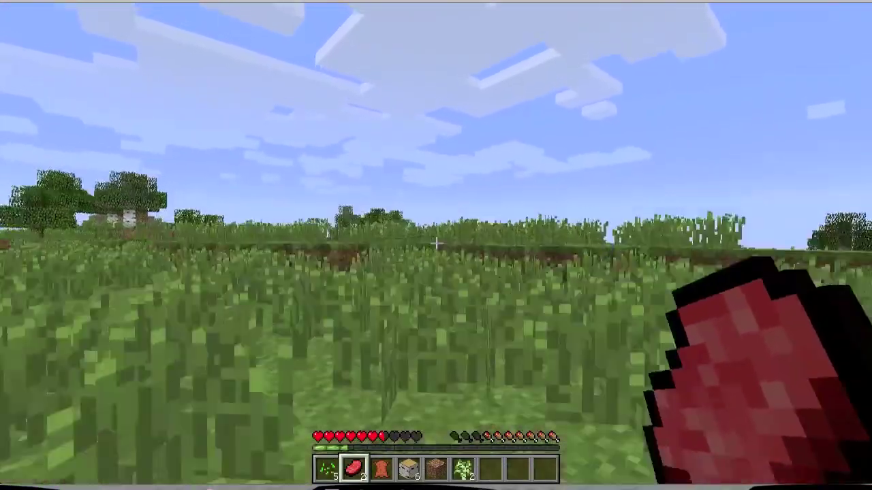
key("w")
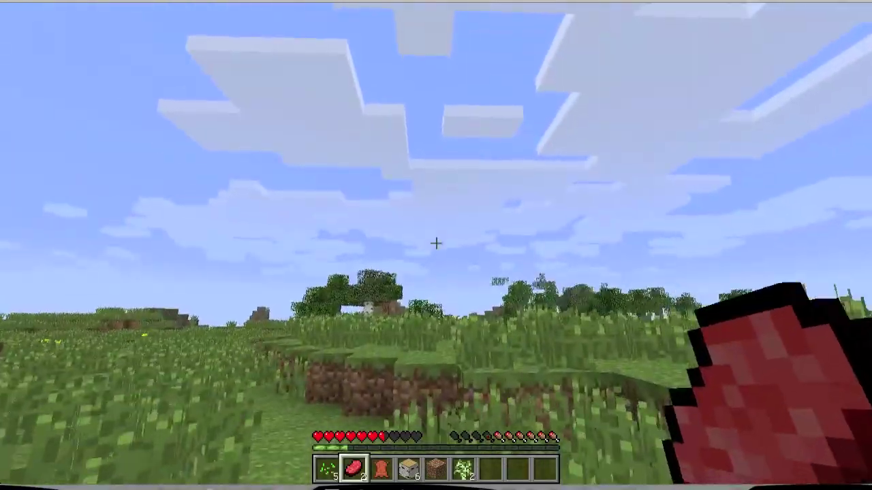
key("w")
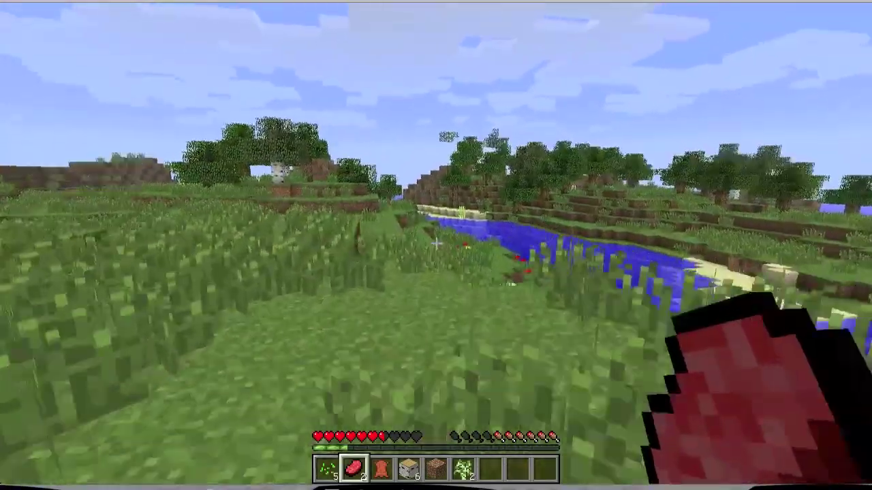
key("w")
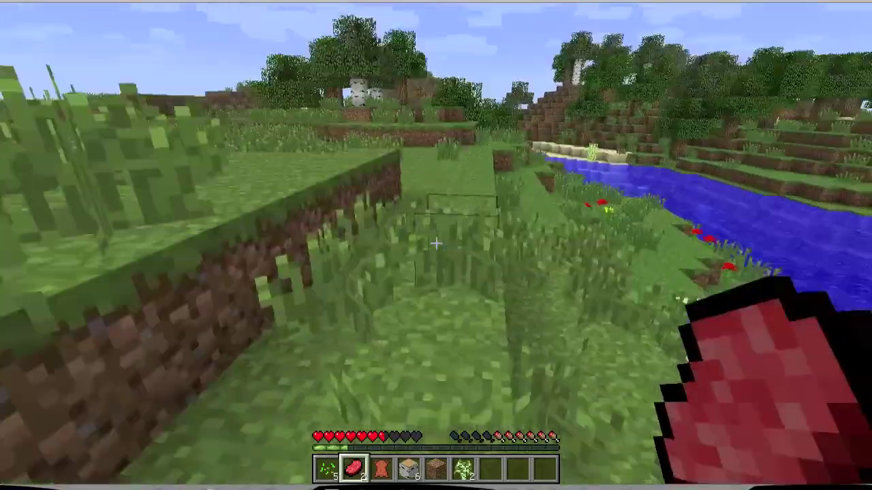
key("w")
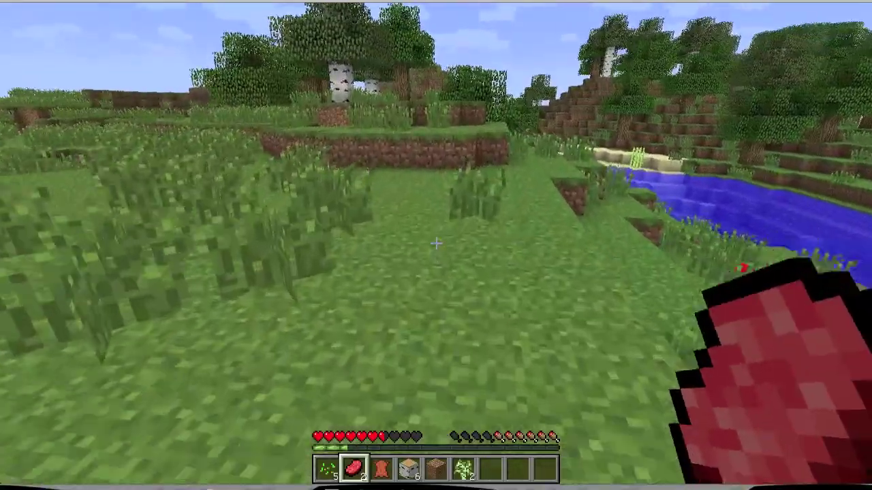
key("w")
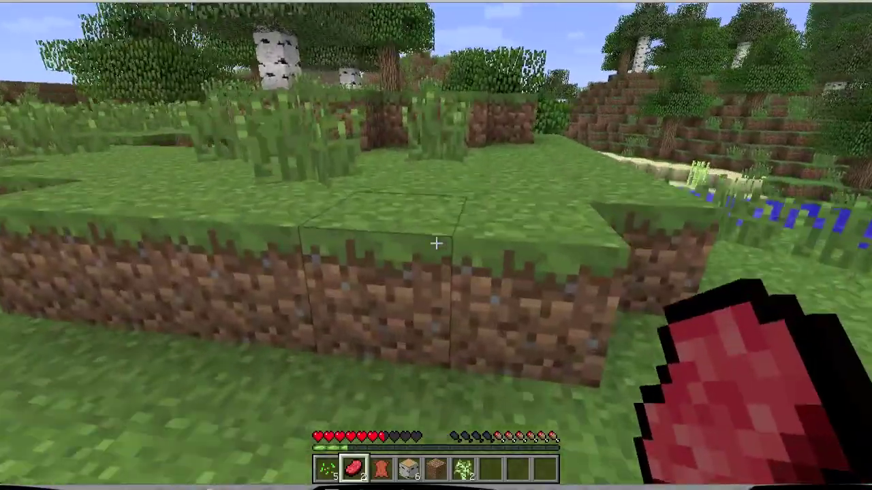
key("s")
- Walk past the dirt pit and tree, jumping onto the grass ledge by the dirt hill
key("w")
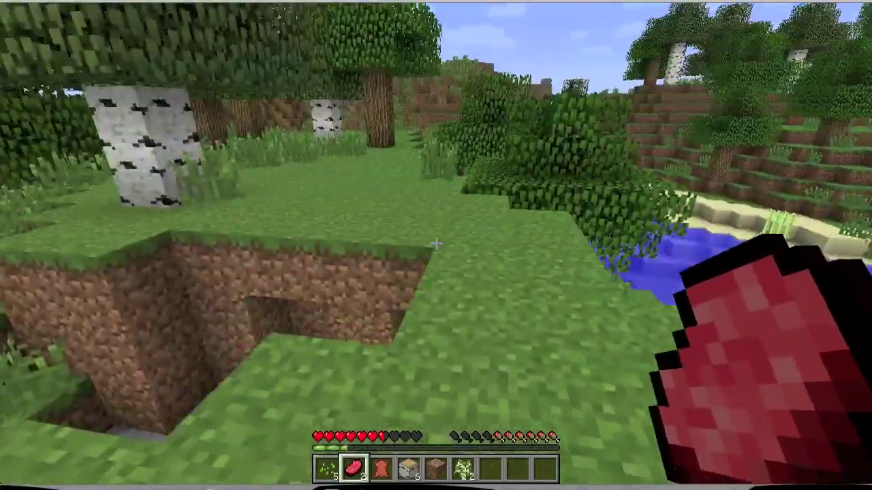
key("w")
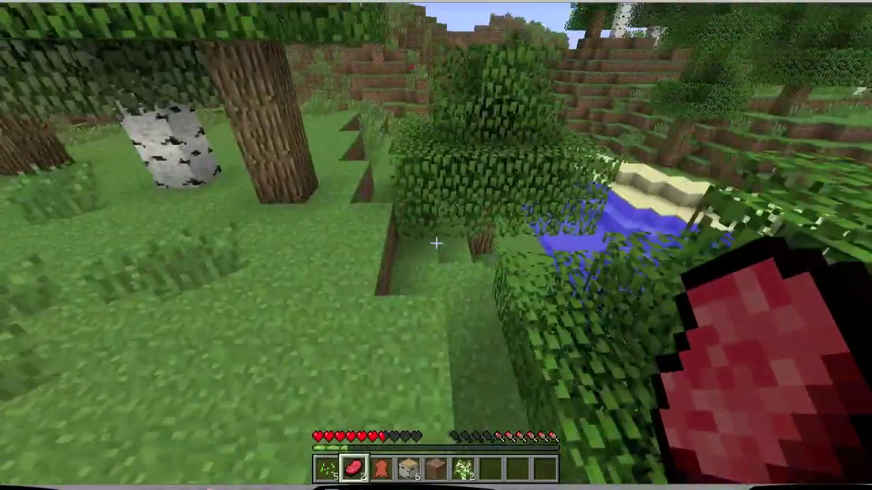
key("w")
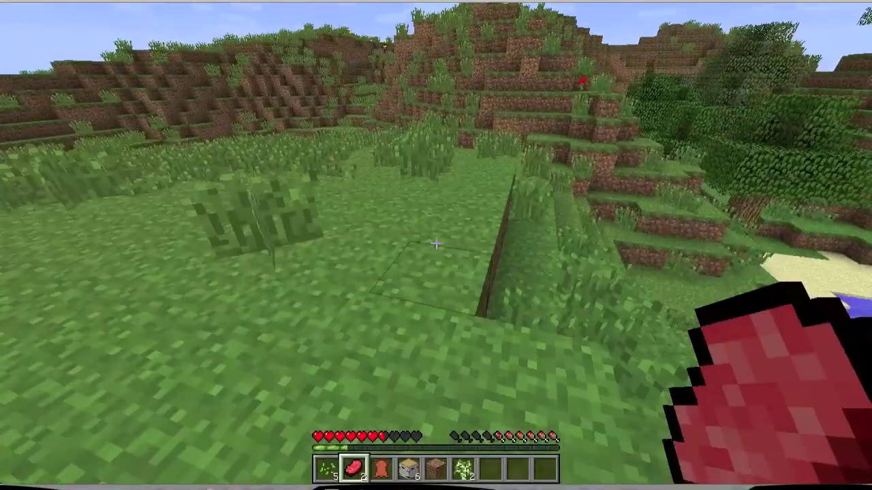
key("w")
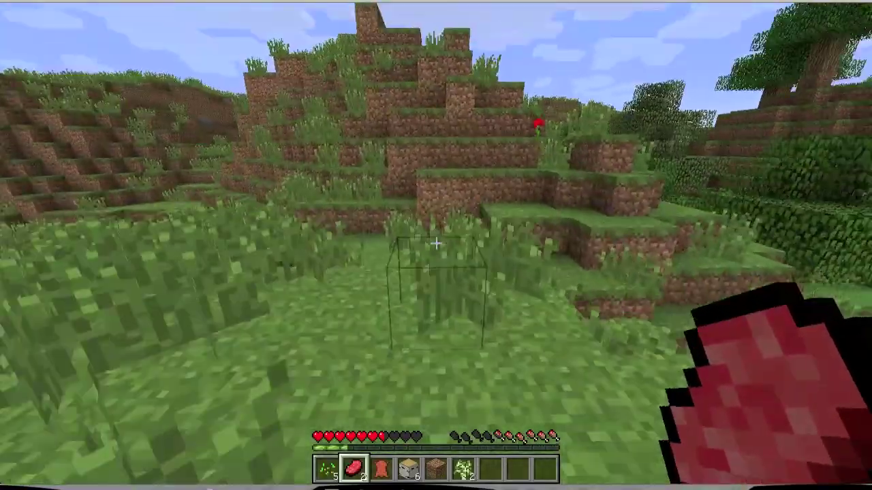
key("w")
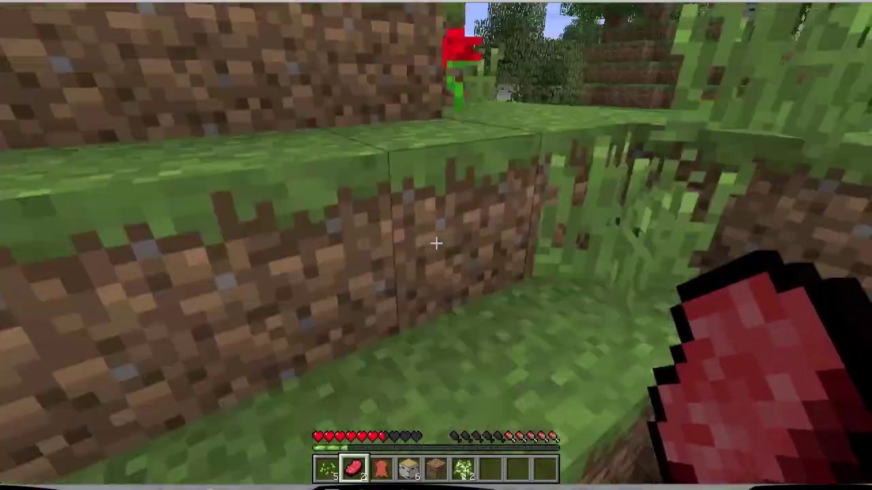
key("space")
key("w")
key("w")
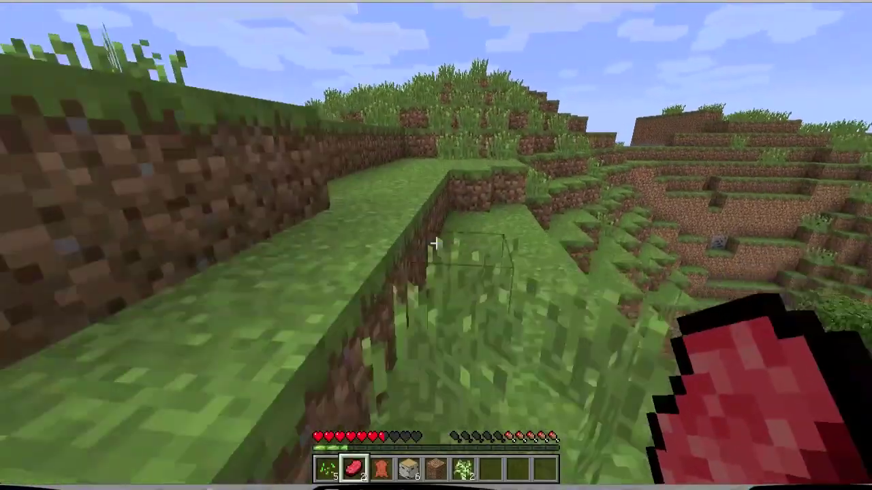
key("w")
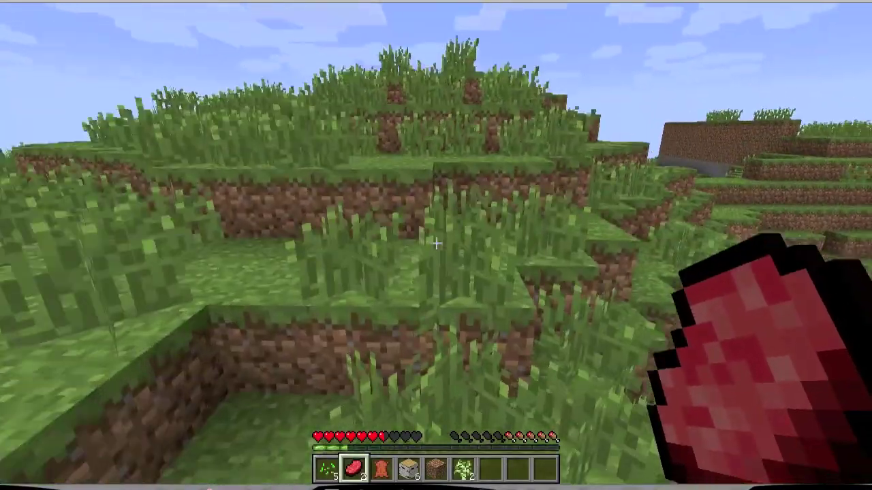
key("w")
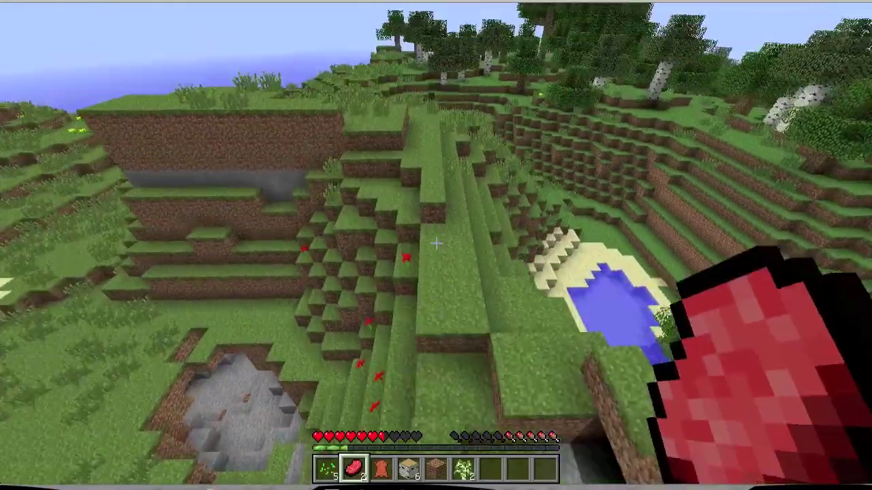
- Walk down the grassy slope to the foot of the stepped dirt terraces
key("w")
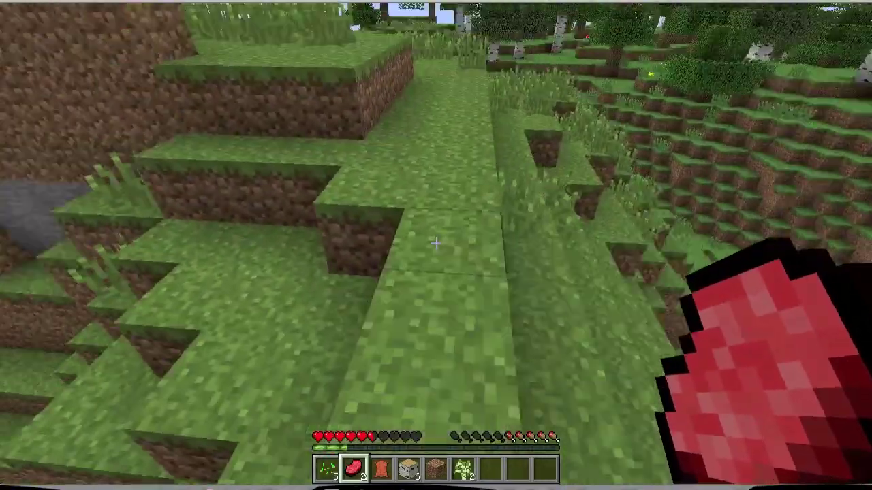
key("w")
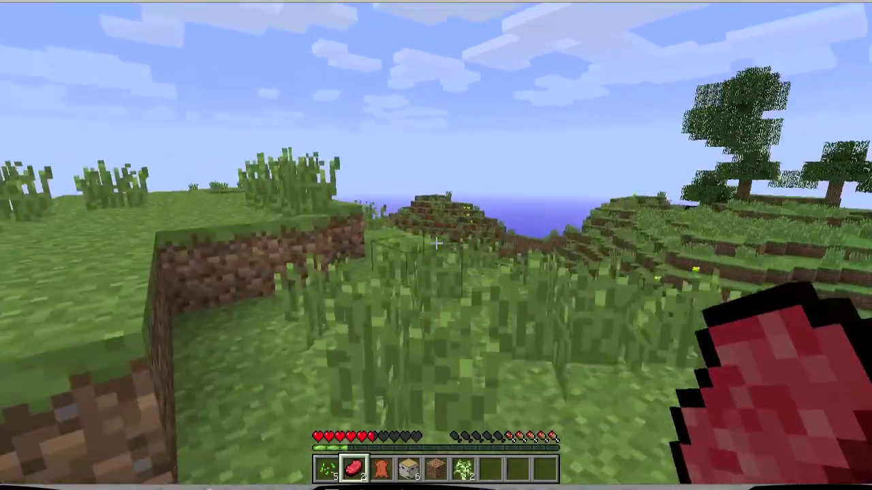
key("w")
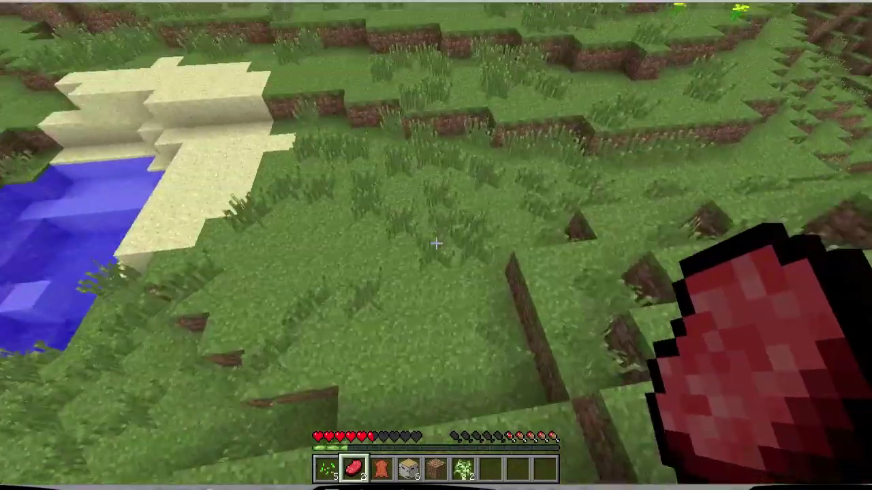
key("w")
key("w")
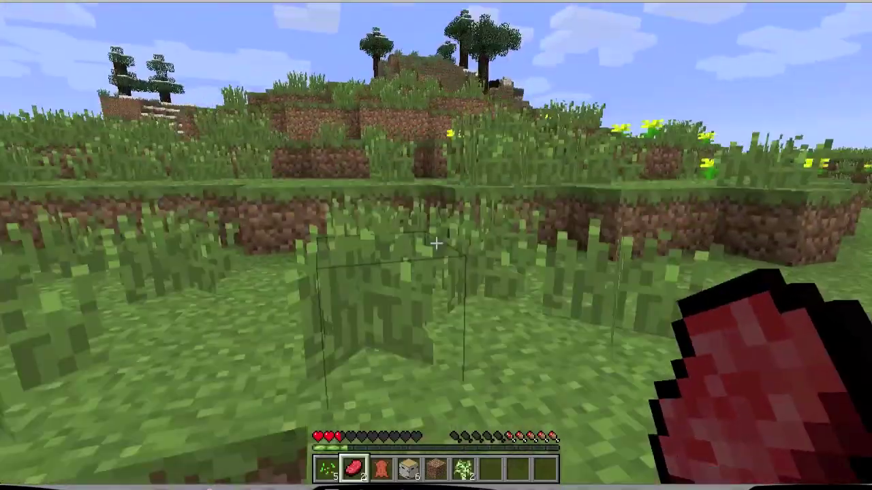
key("s")
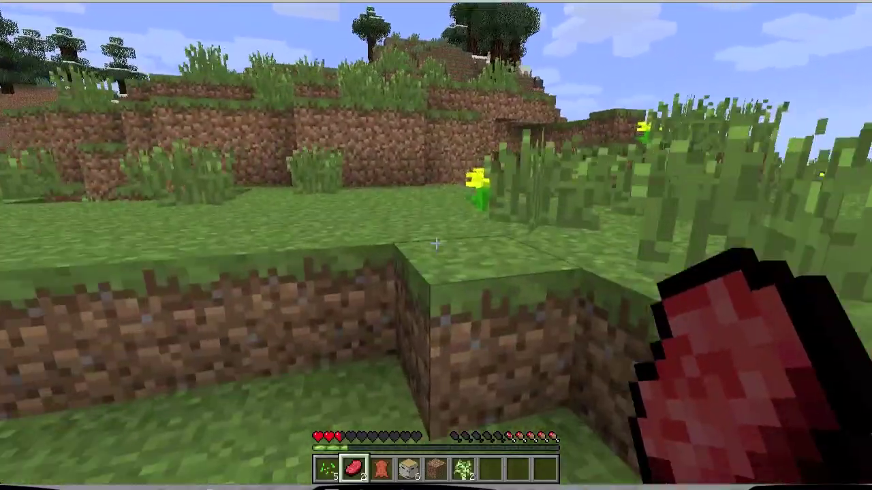
key("w")
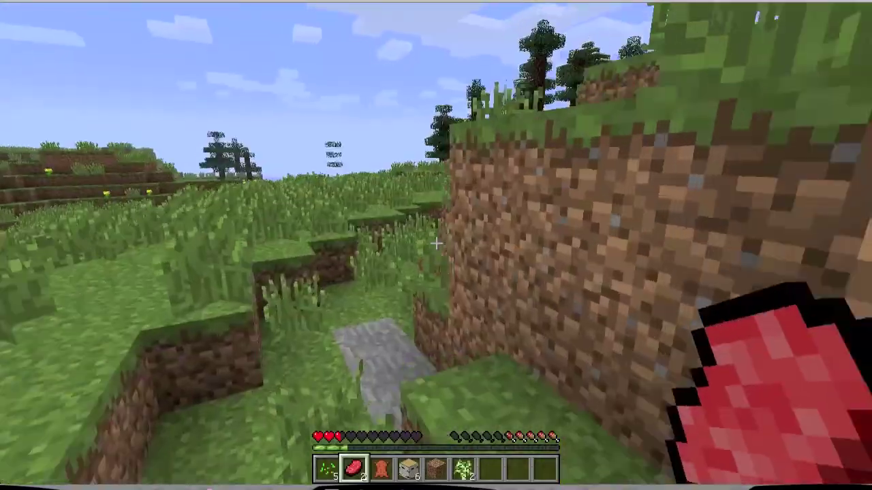
key("w")
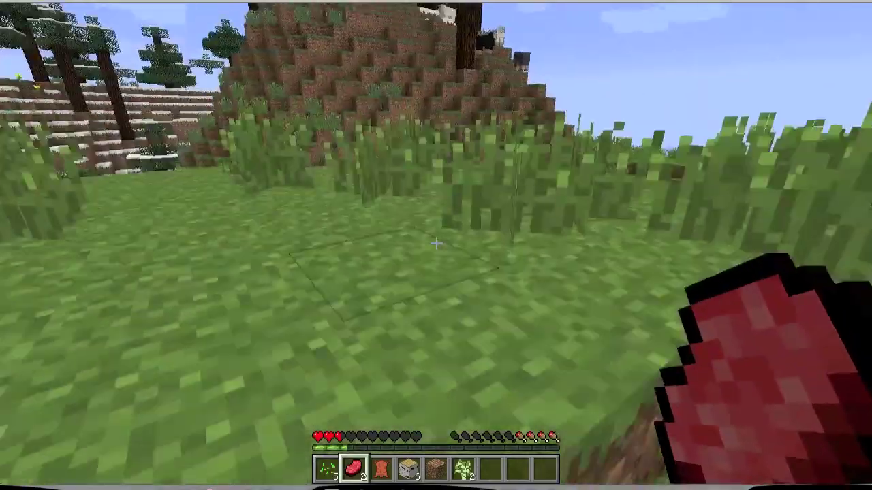
key("w")
key("w")
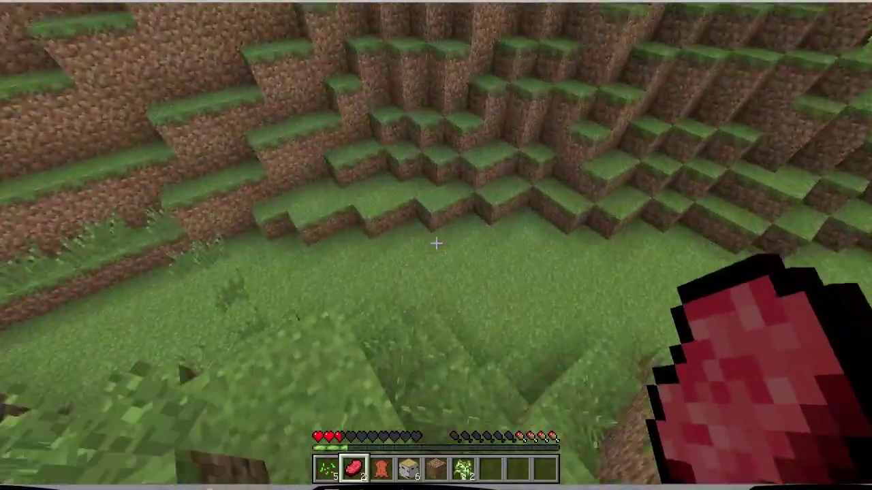
- Climb the grass steps out of the dirt pit to face the open landscape
key("w")
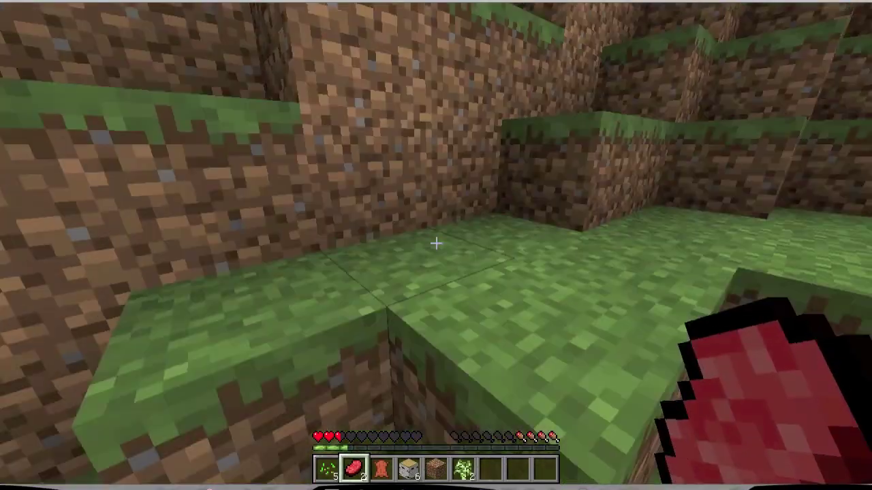
key("w")
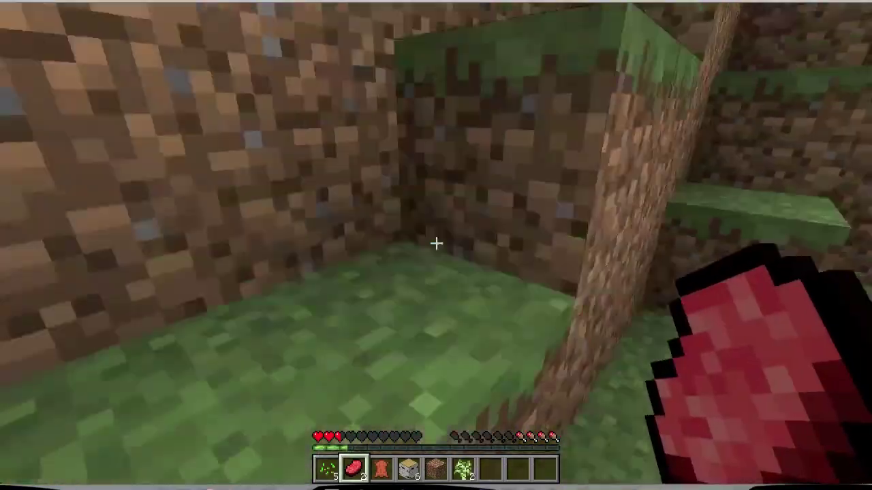
key("w")
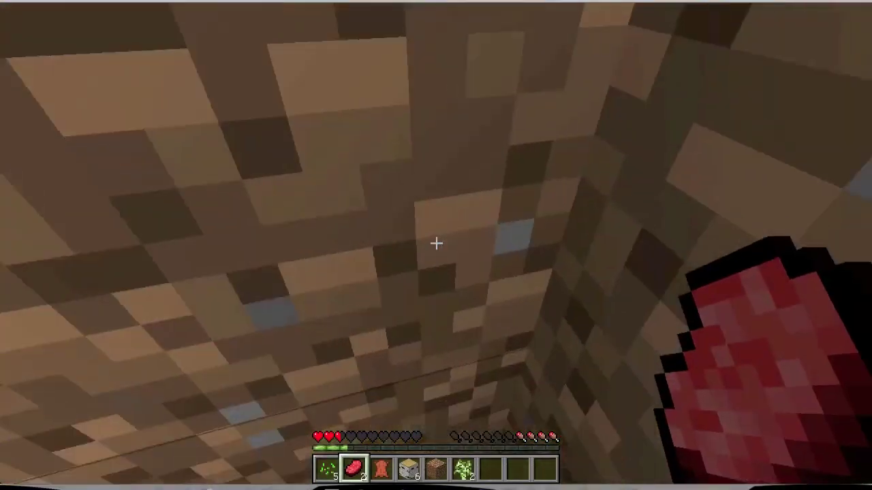
key("w")
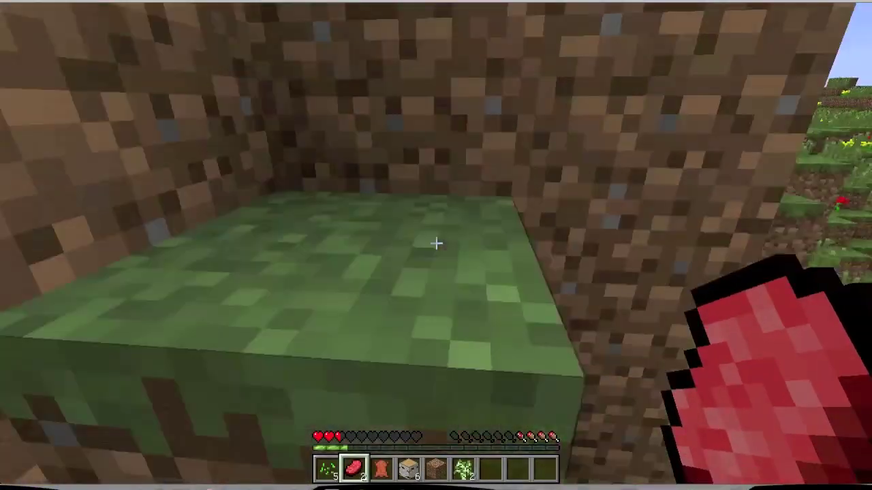
- Try eating the raw porkchop three times
right_click(435, 243)
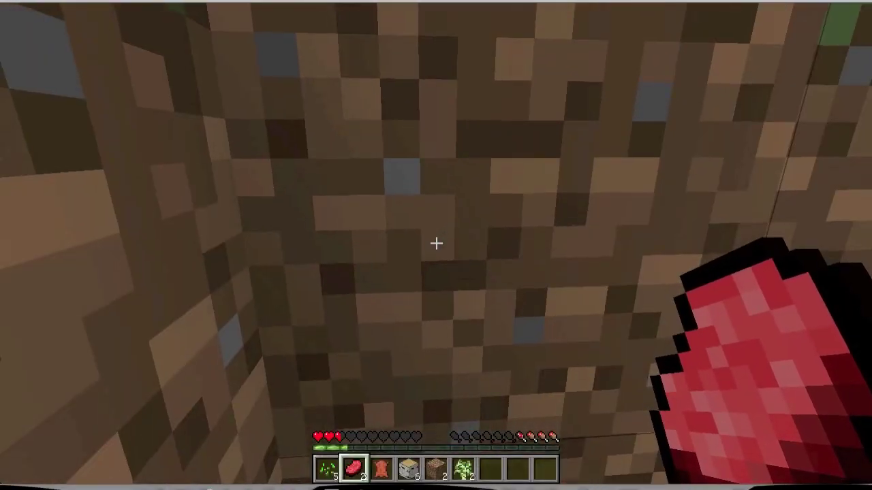
right_click(436, 243)
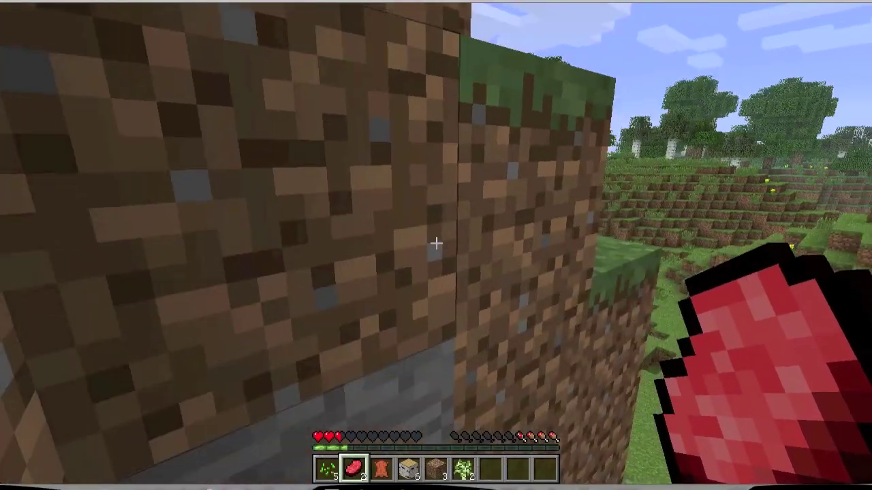
right_click(436, 243)
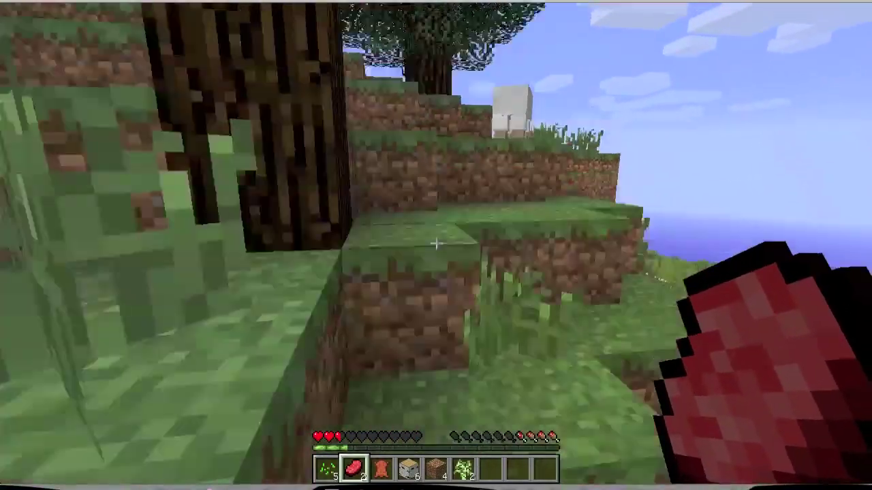
- Walk up to the tree, break the white wool block, and pause the game
key("w")
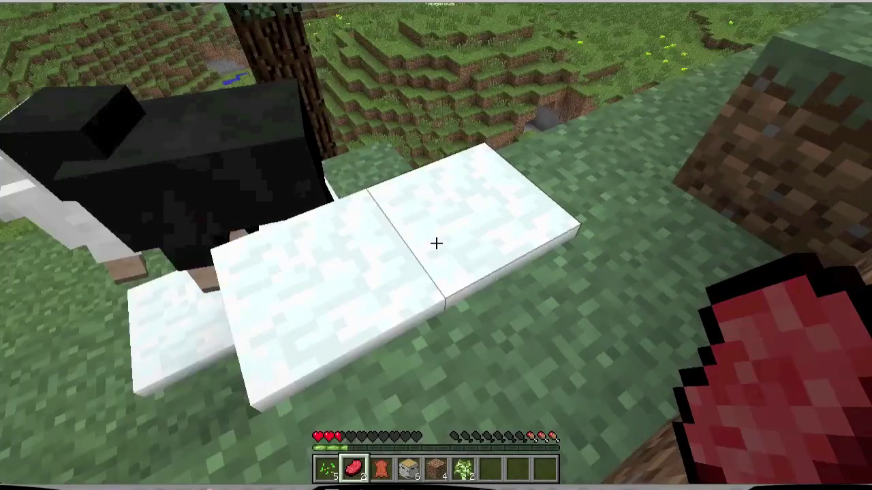
left_click(436, 243)
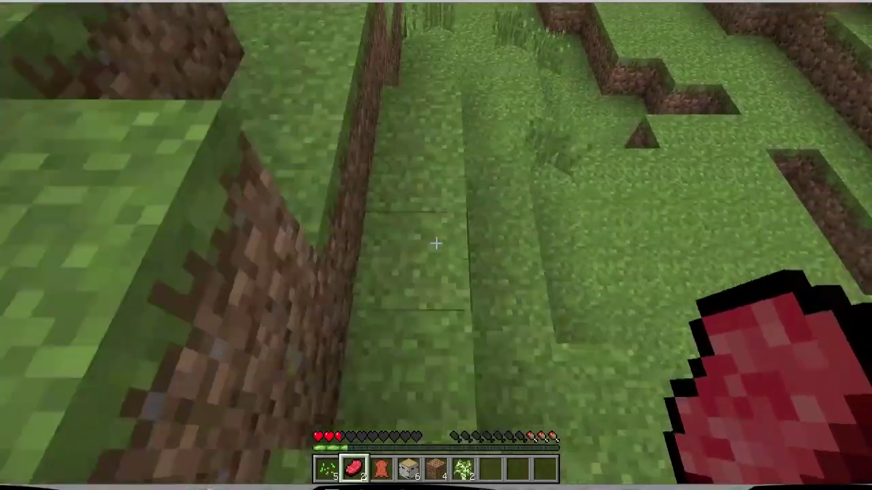
key("Escape")
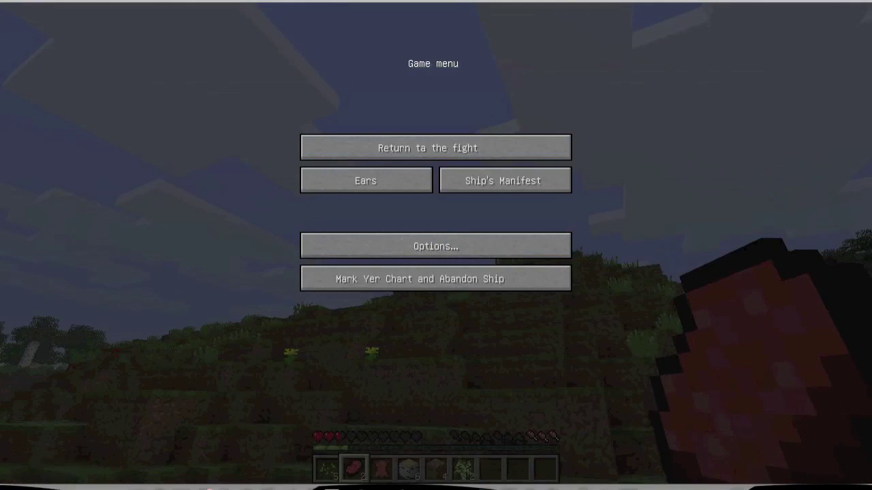
- Resume play, walk across the tall-grass meadow to the grassy wall, and try eating the raw porkchop
key("Escape")
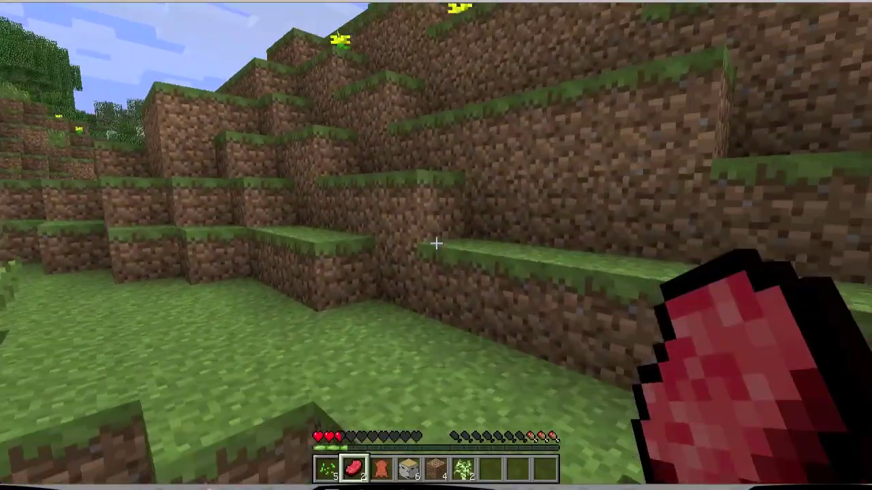
key("w")
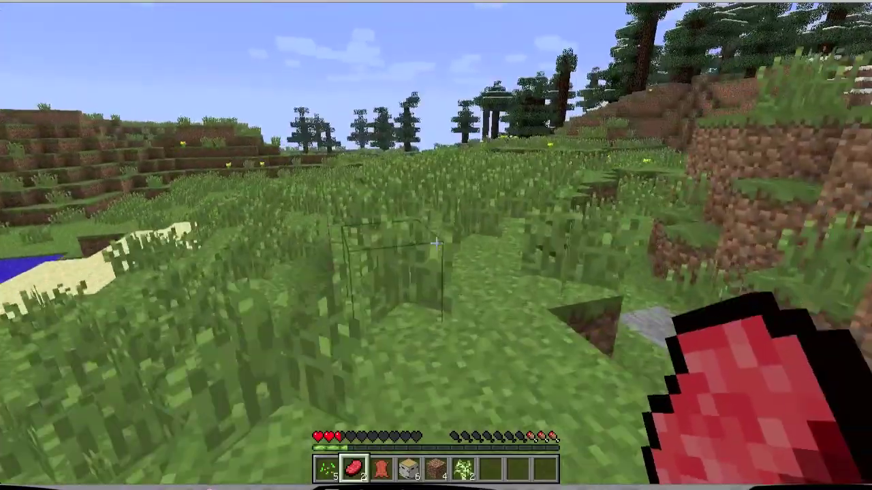
right_click(436, 243)
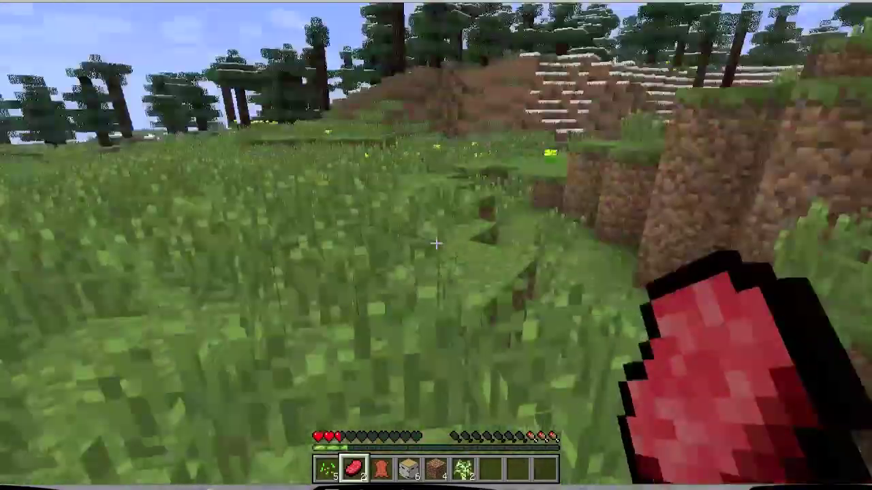